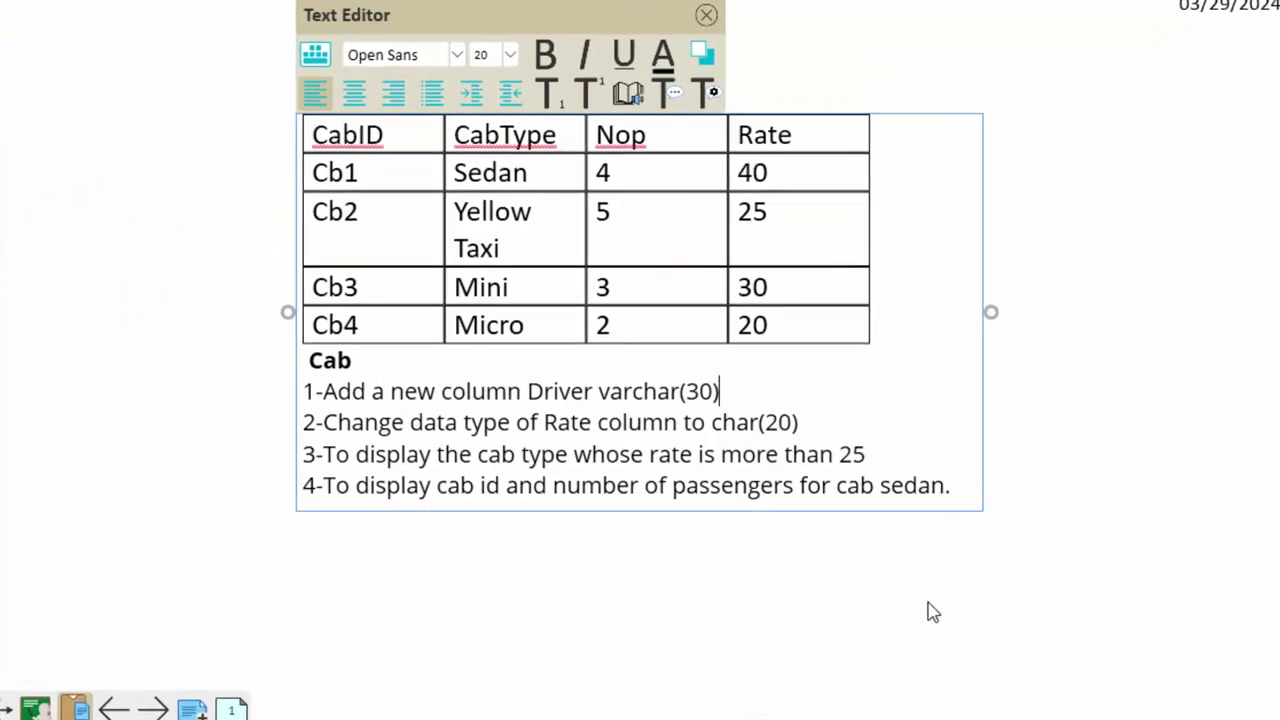
# Highlight the Cab table name, its CabID, CabType, Nop and Rate headings, and the Cb1 value
pyautogui.moveTo(986, 170); pyautogui.dragTo(329, 60)
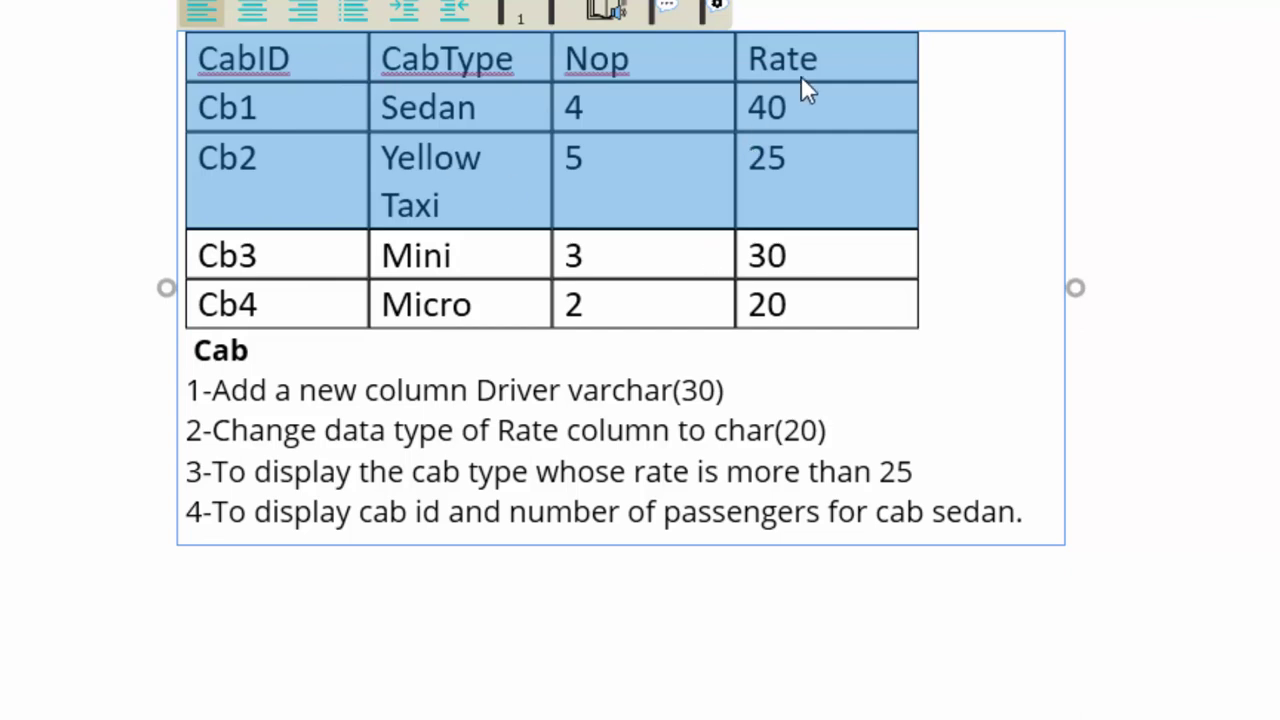
pyautogui.moveTo(826, 62); pyautogui.dragTo(277, 57)
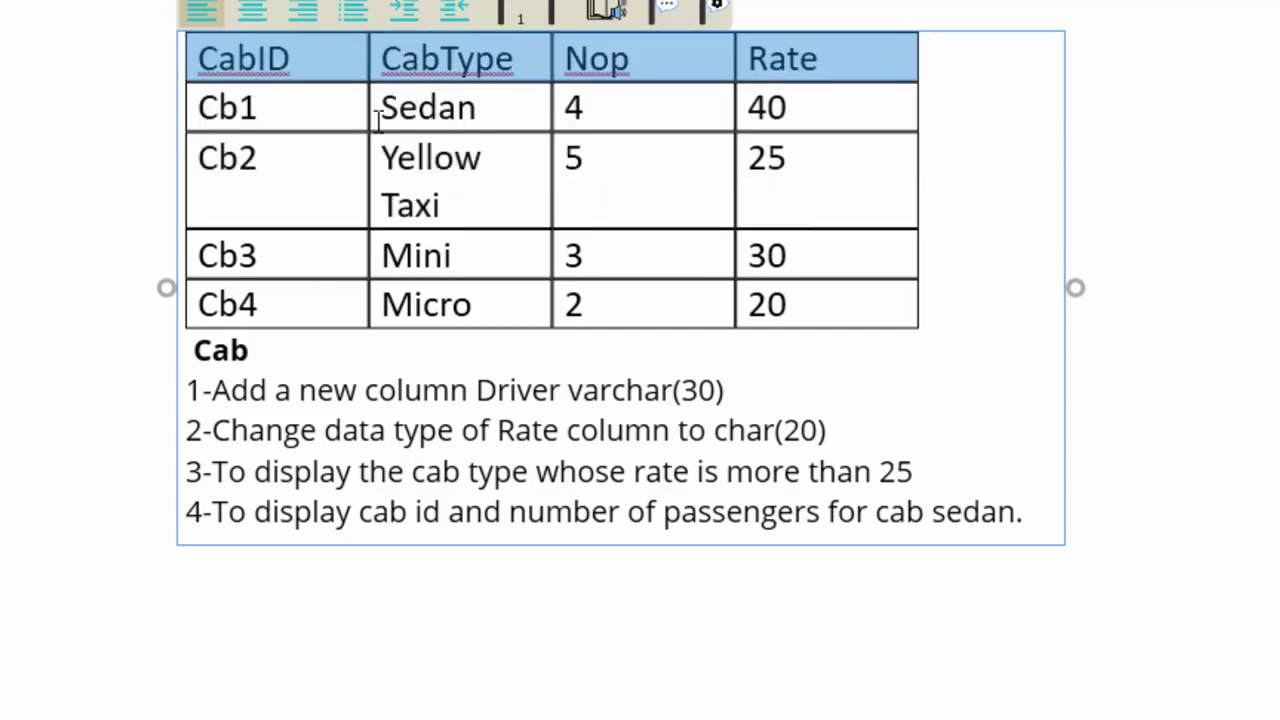
pyautogui.click(262, 347)
pyautogui.moveTo(262, 347); pyautogui.dragTo(200, 347)
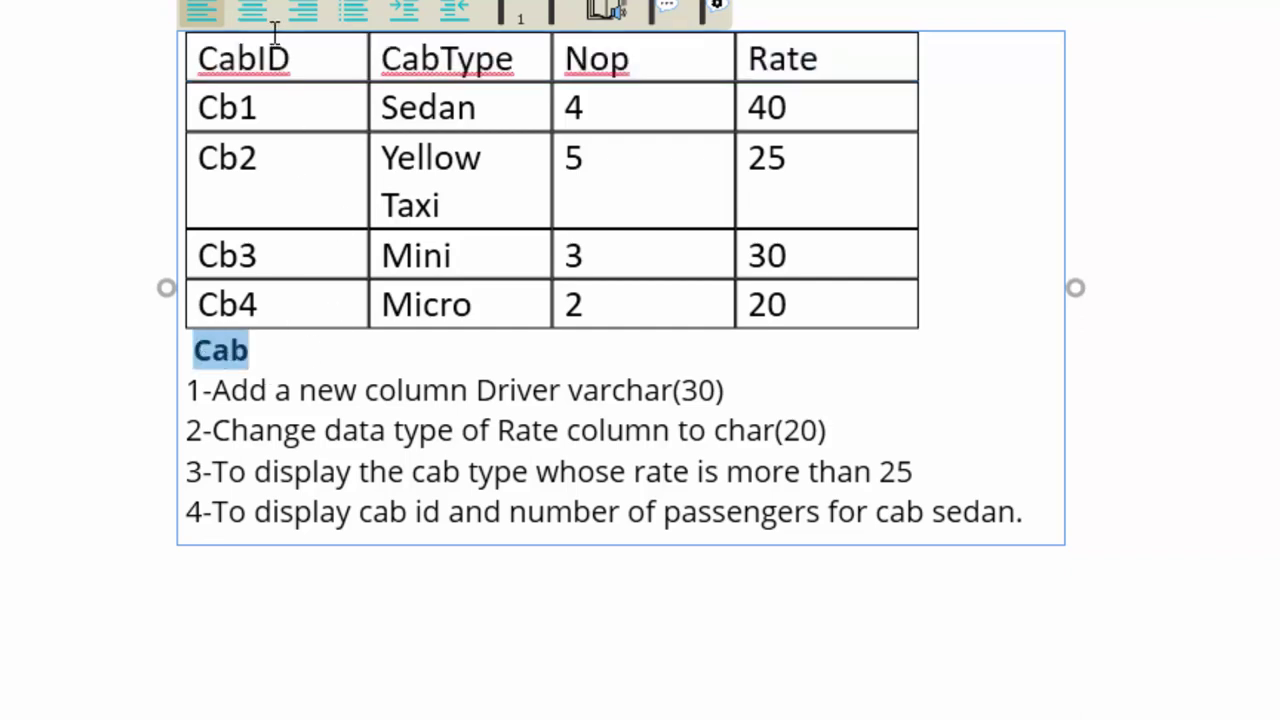
pyautogui.moveTo(312, 53); pyautogui.dragTo(232, 57)
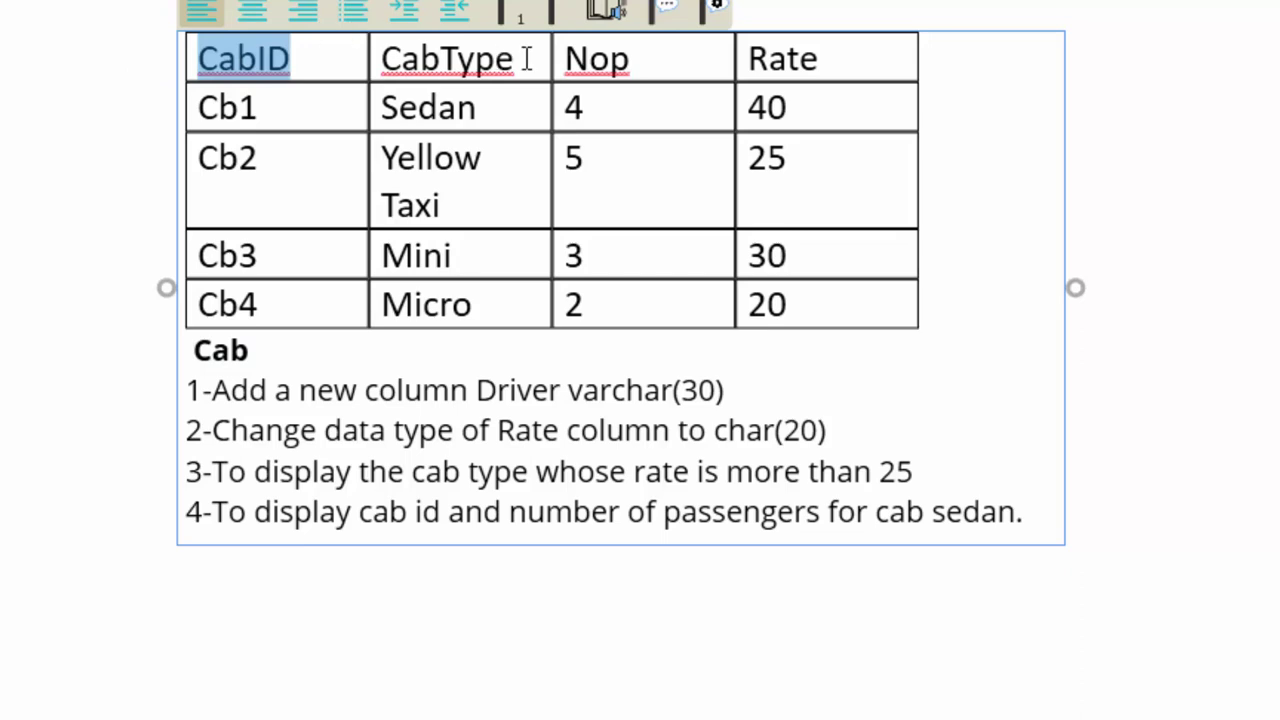
pyautogui.moveTo(524, 56); pyautogui.dragTo(385, 58)
pyautogui.moveTo(670, 62); pyautogui.dragTo(566, 60)
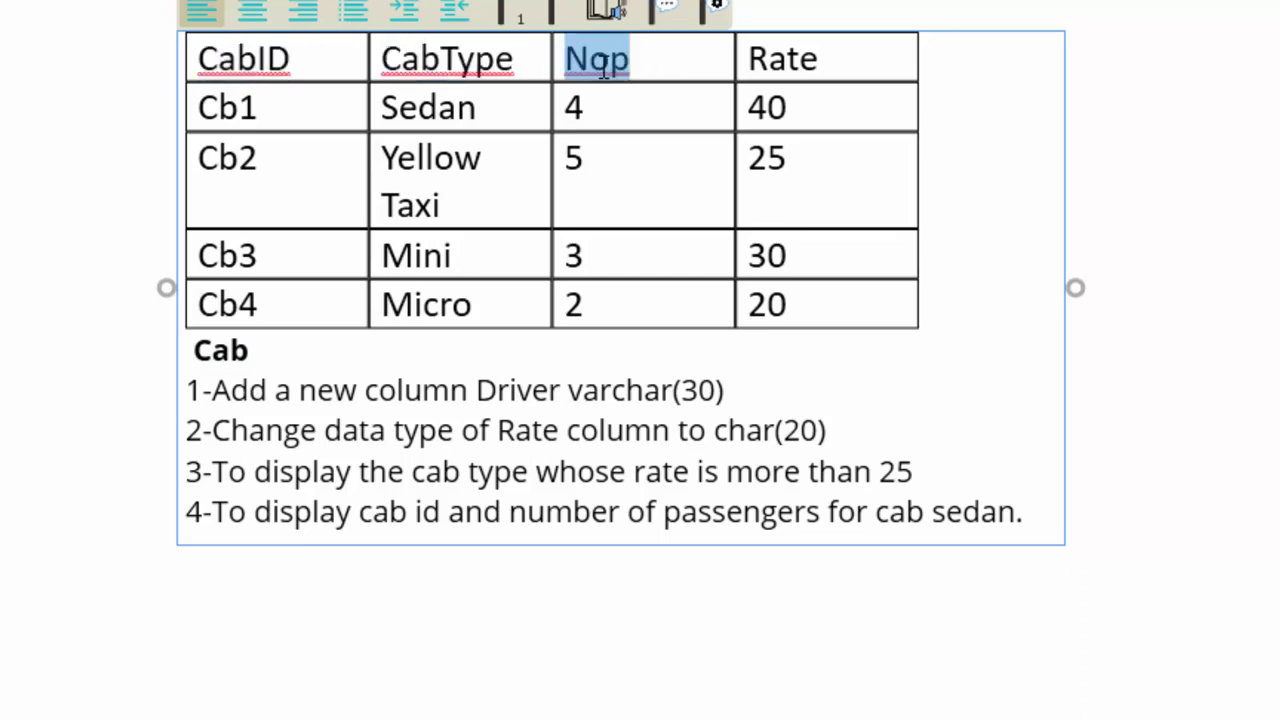
pyautogui.moveTo(820, 56); pyautogui.dragTo(748, 62)
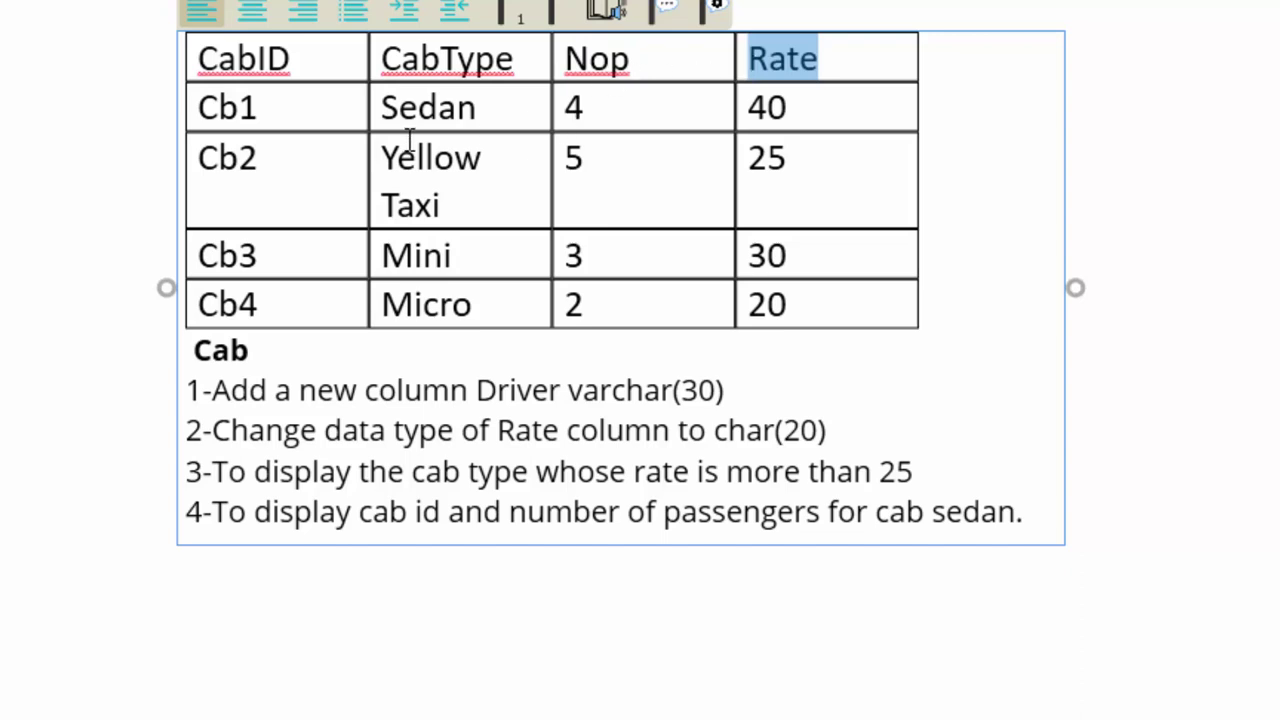
pyautogui.moveTo(262, 108); pyautogui.dragTo(218, 113)
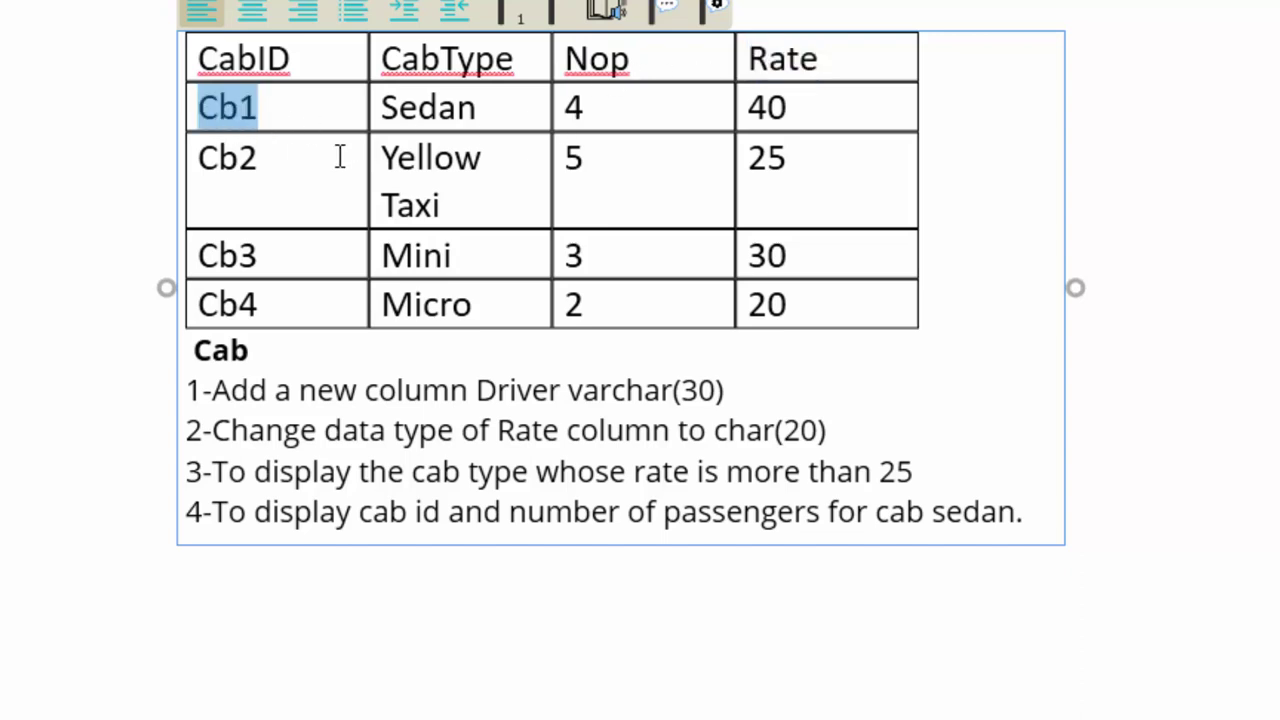
pyautogui.click(260, 165)
# Highlight question 1's text, then drag the text box's right edge outward to widen it
pyautogui.click(282, 268)
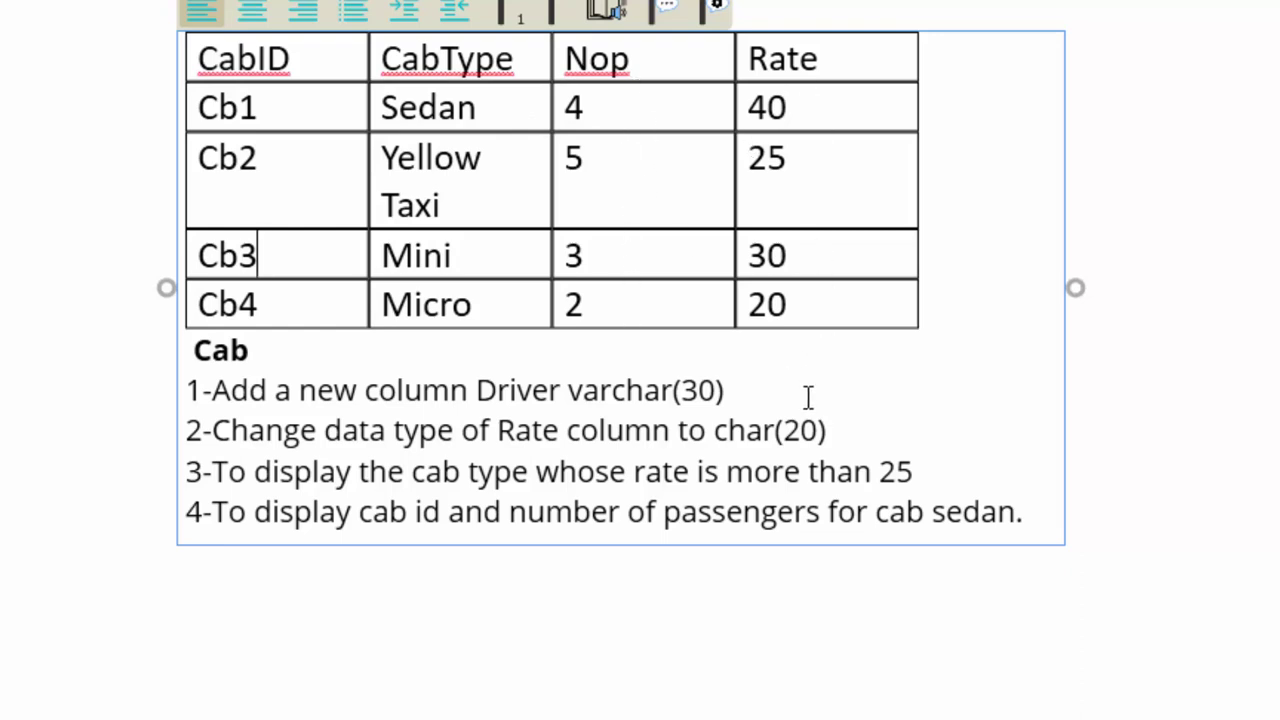
pyautogui.click(762, 384)
pyautogui.moveTo(760, 387); pyautogui.dragTo(252, 414)
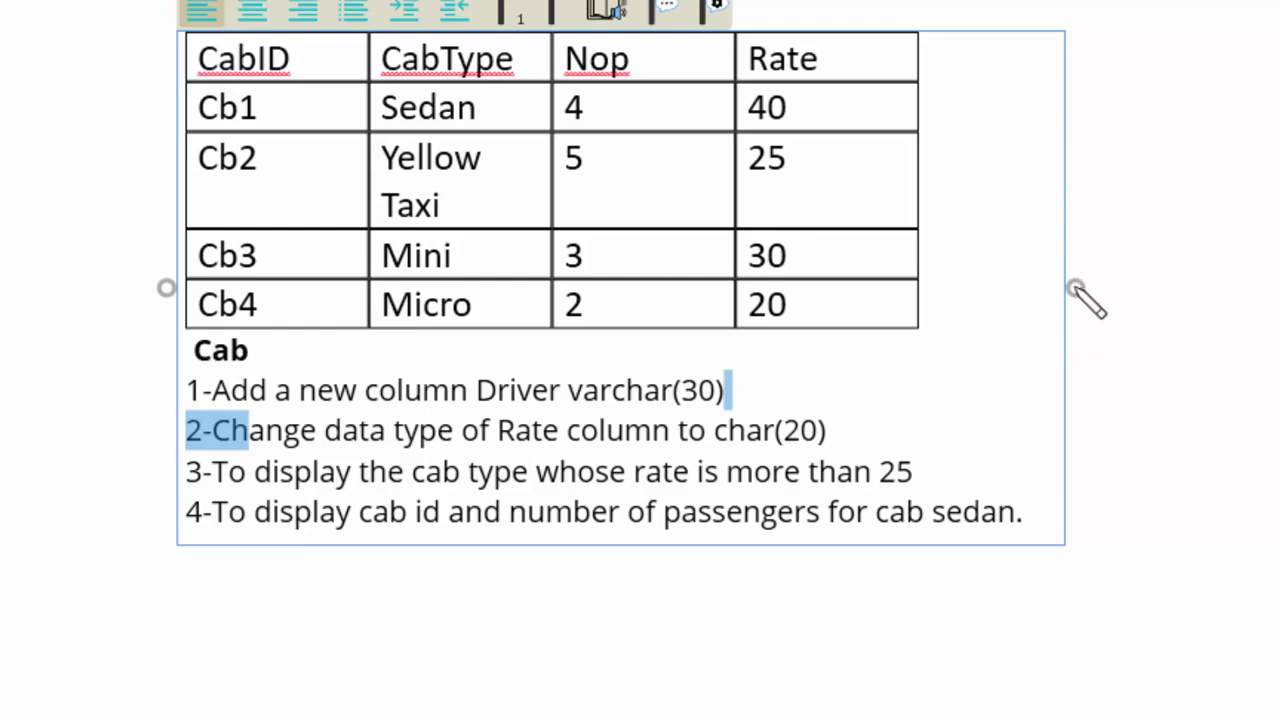
pyautogui.moveTo(1088, 298); pyautogui.dragTo(1180, 348)
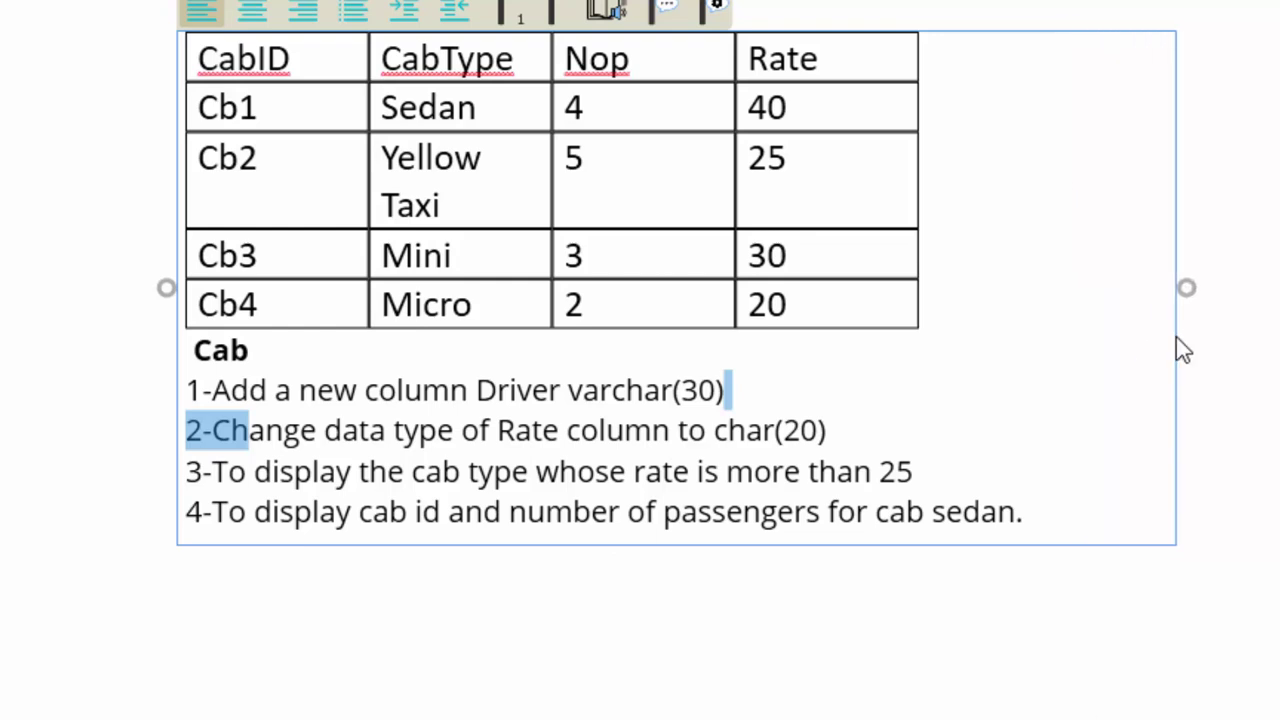
# On a new line below the questions, type 'Q1-Alter table Cab Add Driver varchar(30)'
pyautogui.click(1044, 510)
pyautogui.press('Return')
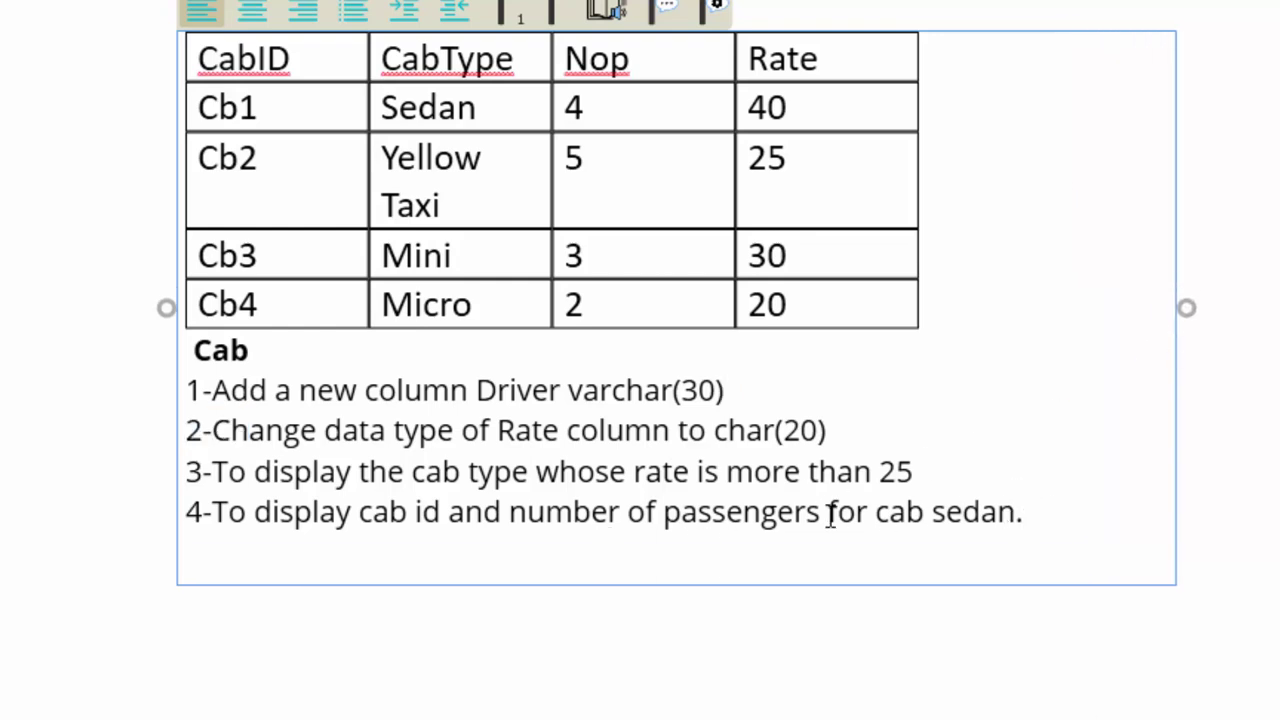
pyautogui.write('Q')
pyautogui.write('1-')
pyautogui.write('Alt')
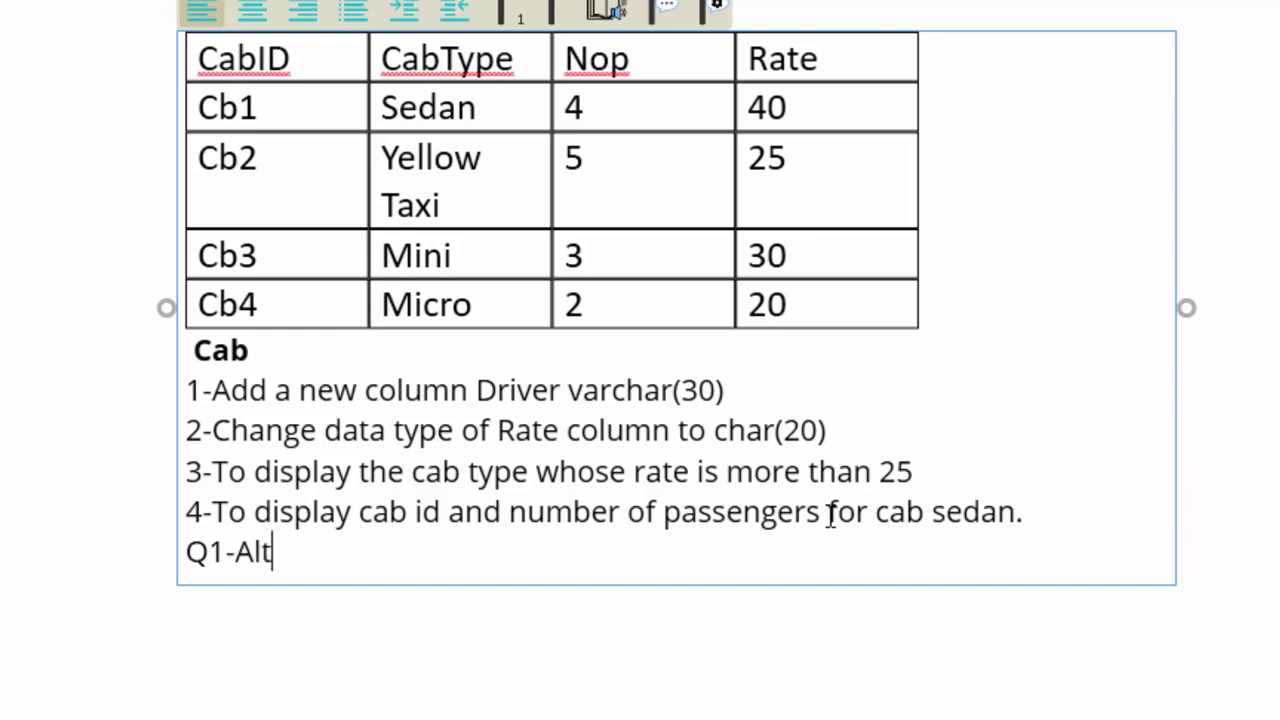
pyautogui.write('er')
pyautogui.write(' table ')
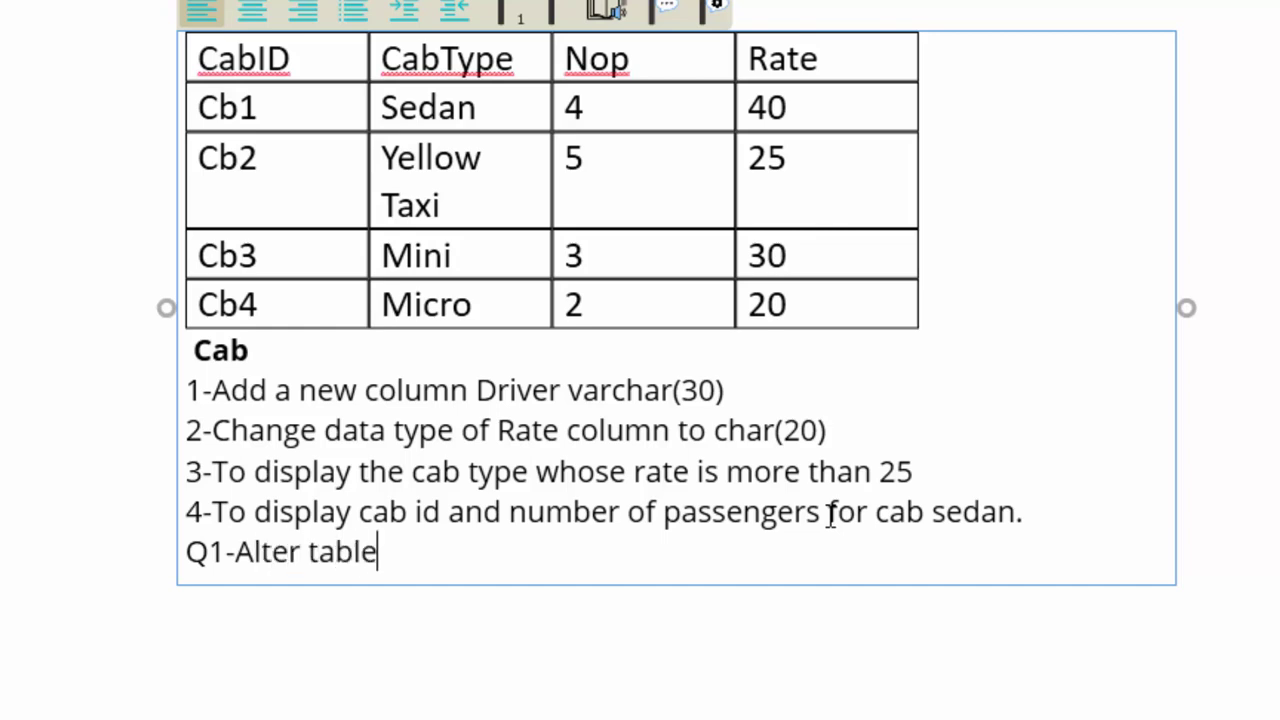
pyautogui.write('c')
pyautogui.press('BackSpace')
pyautogui.write('Cab')
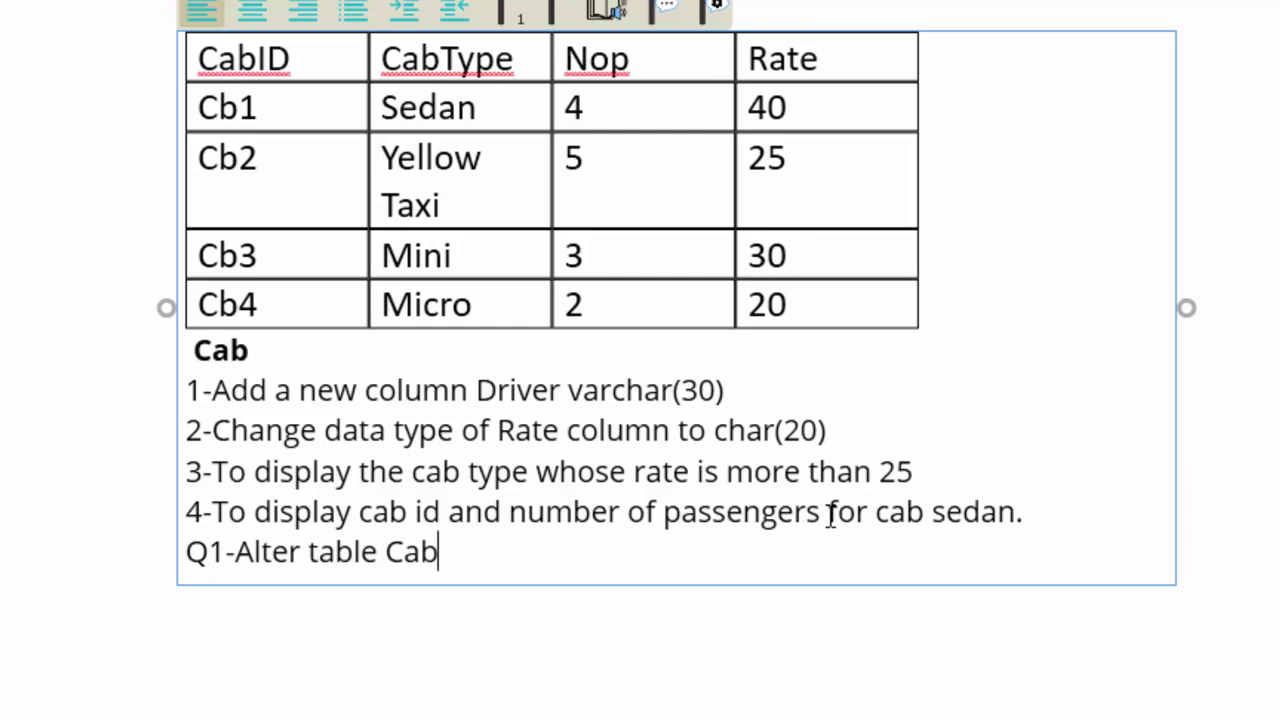
pyautogui.write(' A')
pyautogui.write('dd Dr')
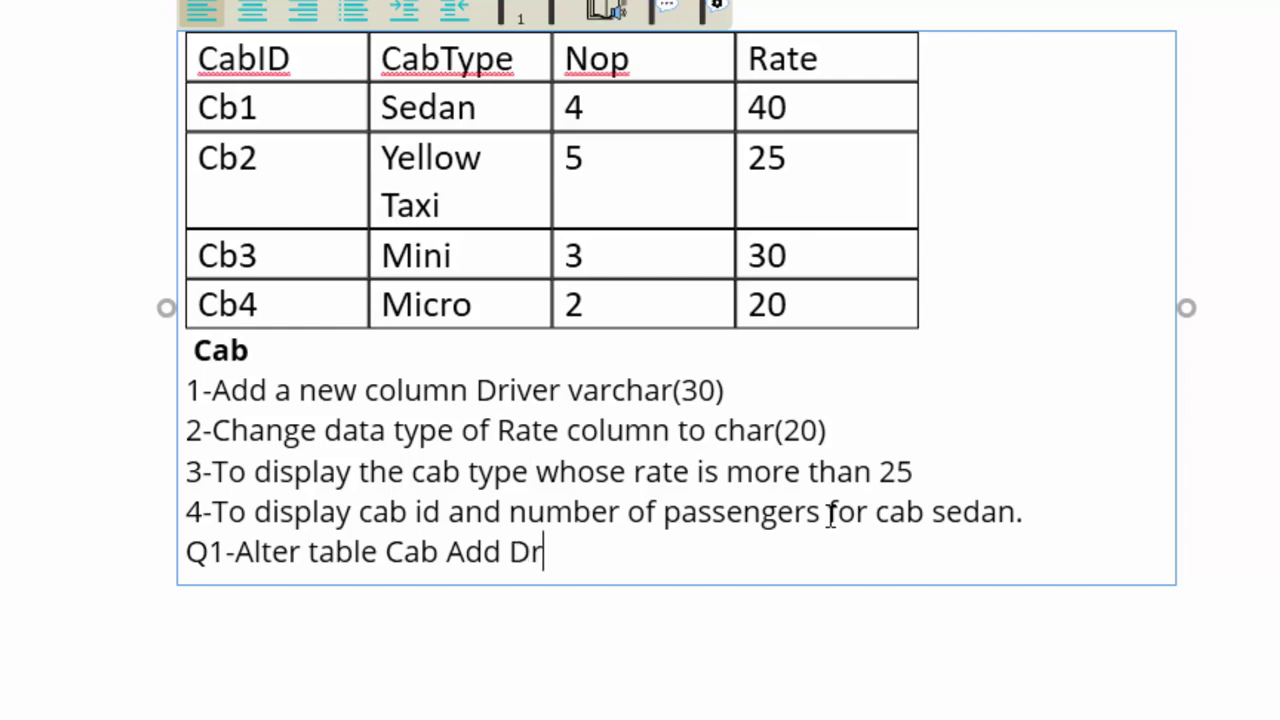
pyautogui.write('iver ')
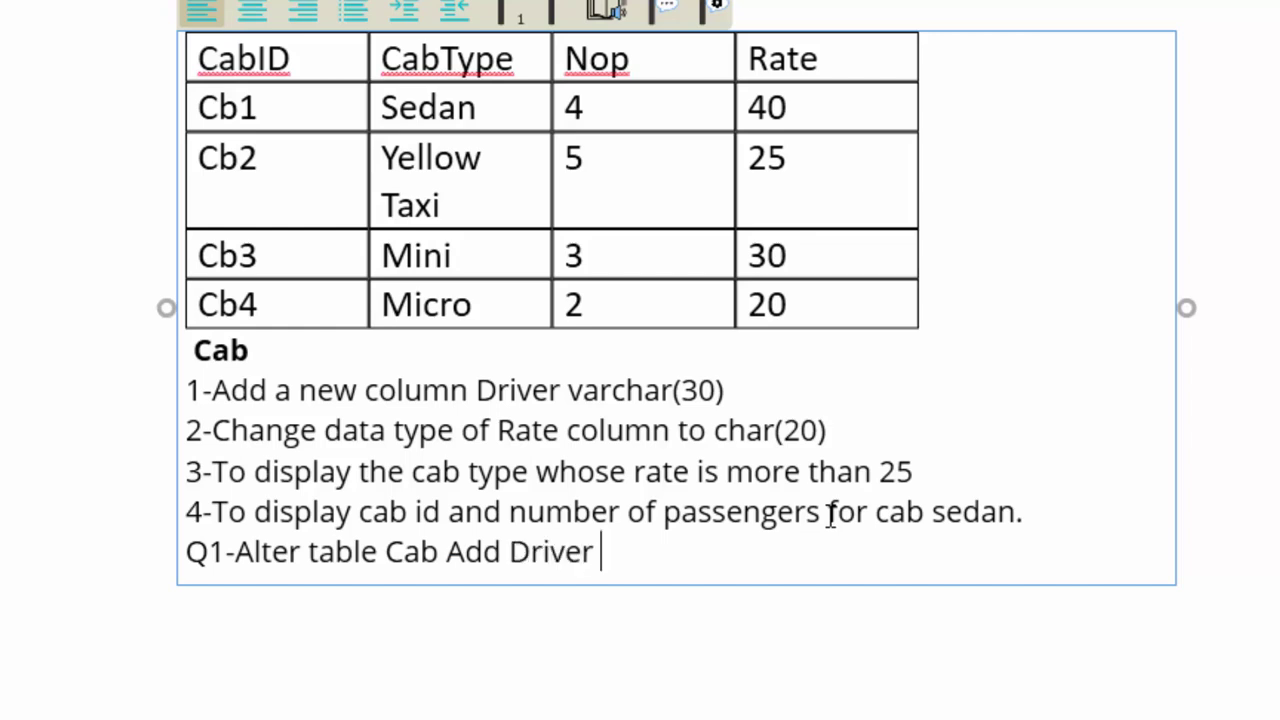
pyautogui.write('varchar')
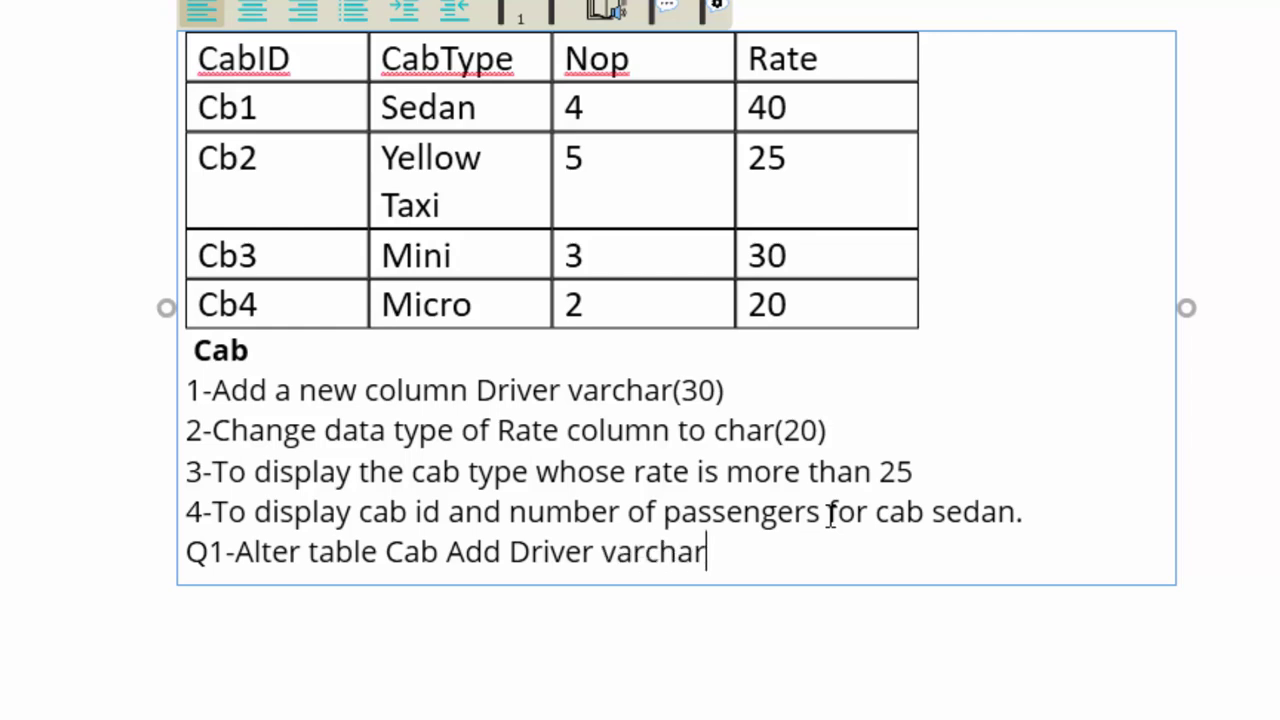
pyautogui.write('(')
pyautogui.write('30')
pyautogui.write(')')
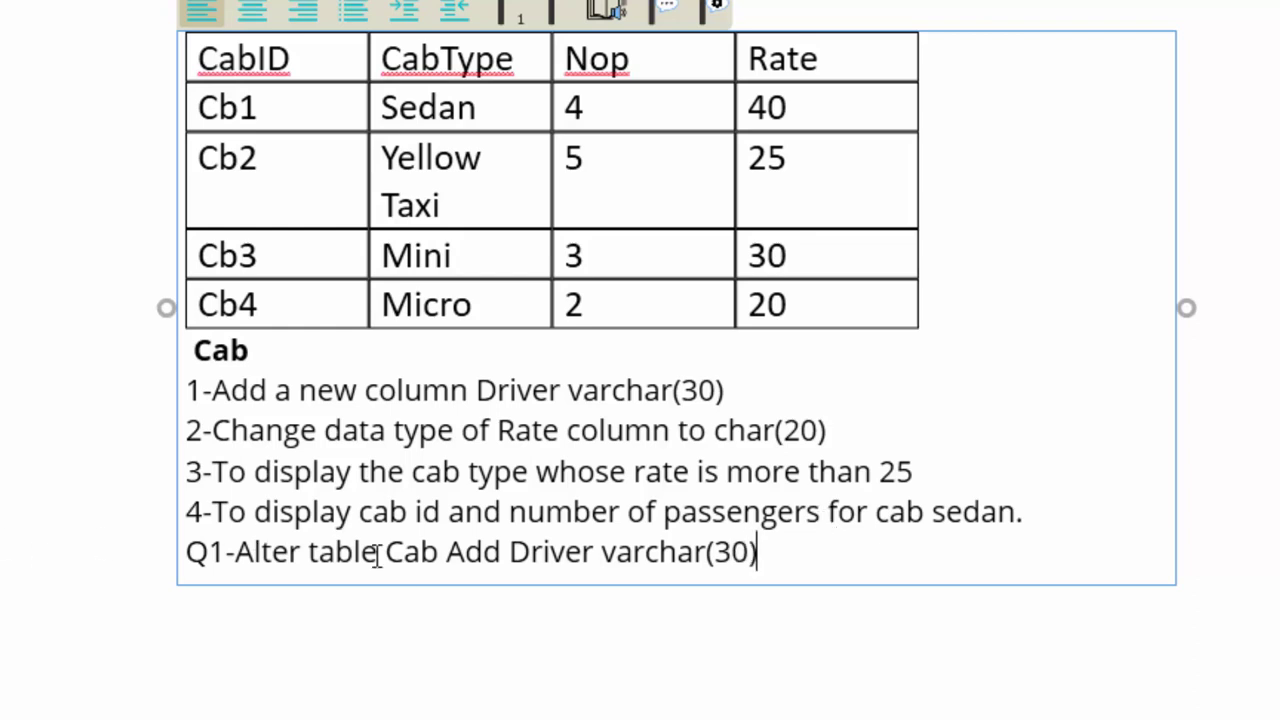
# Move 'Add Driver varchar(30)' onto its own line and end it with a semicolon
pyautogui.click(446, 552)
pyautogui.press('Return')
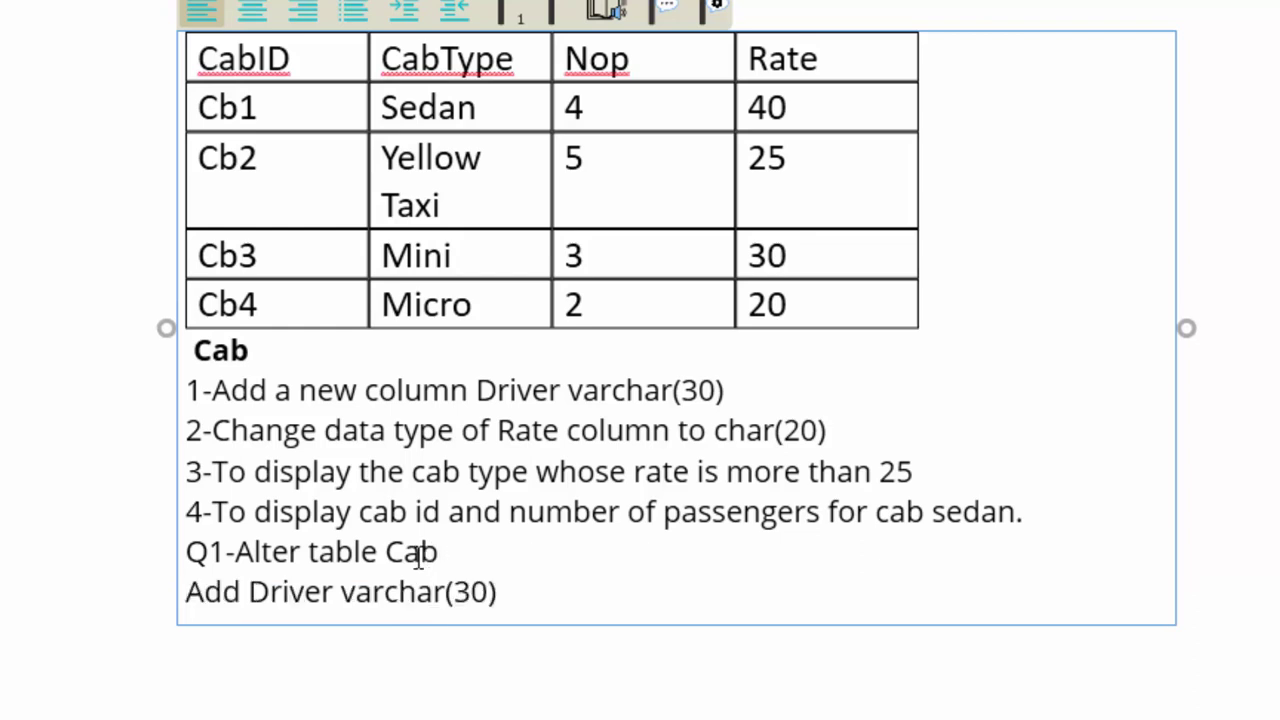
pyautogui.click(508, 600)
pyautogui.click(188, 596)
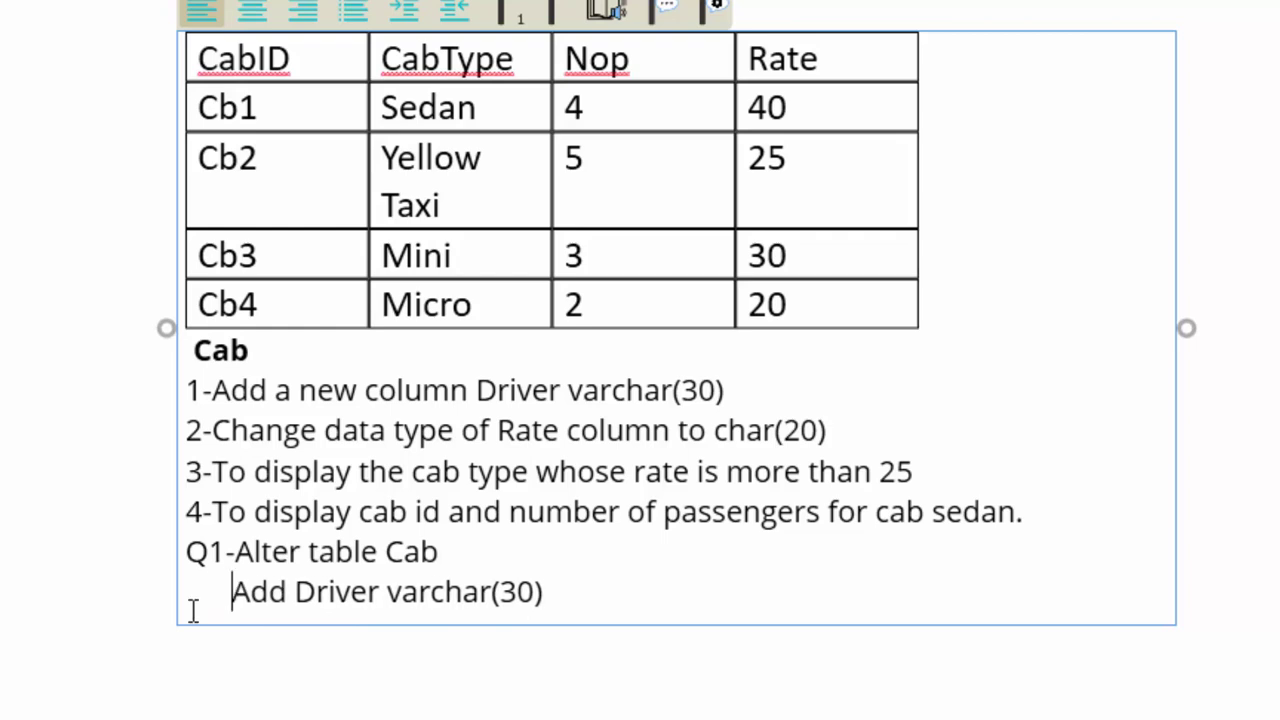
pyautogui.click(572, 602)
pyautogui.write(';')
pyautogui.press('Return')
# Type the label 'Q2-' on the new line
pyautogui.write('Q')
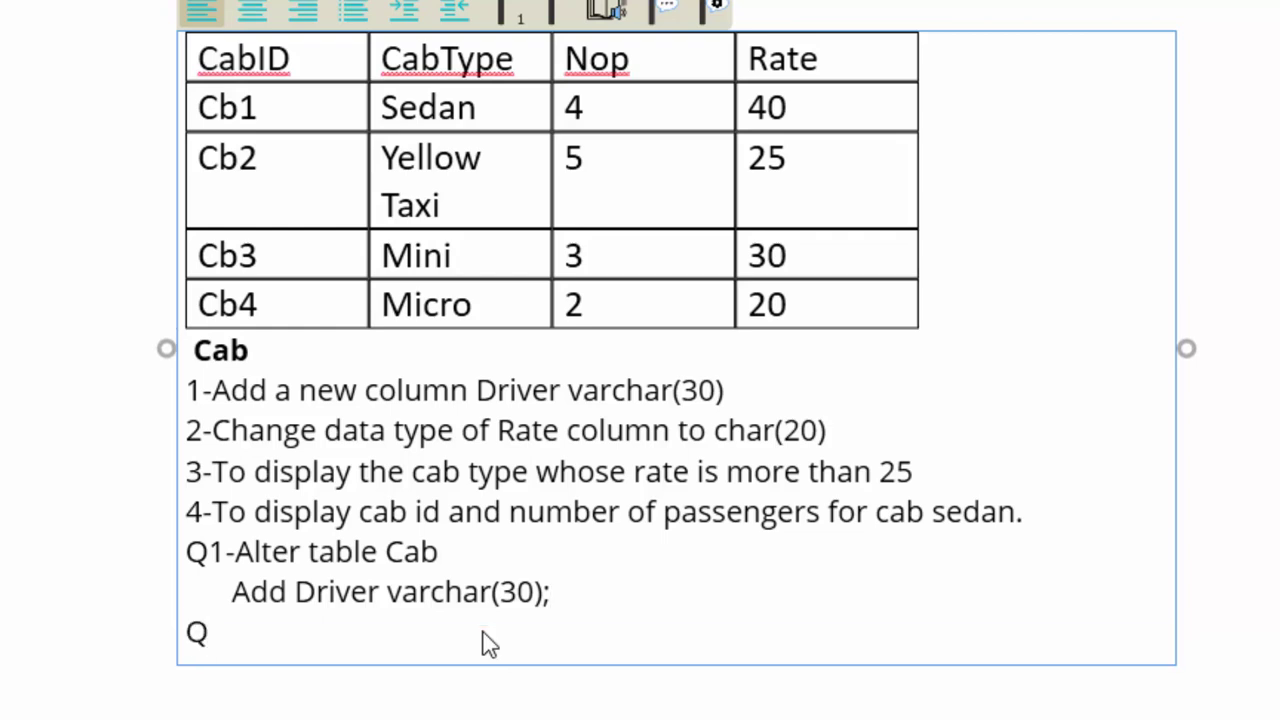
pyautogui.write('2-')
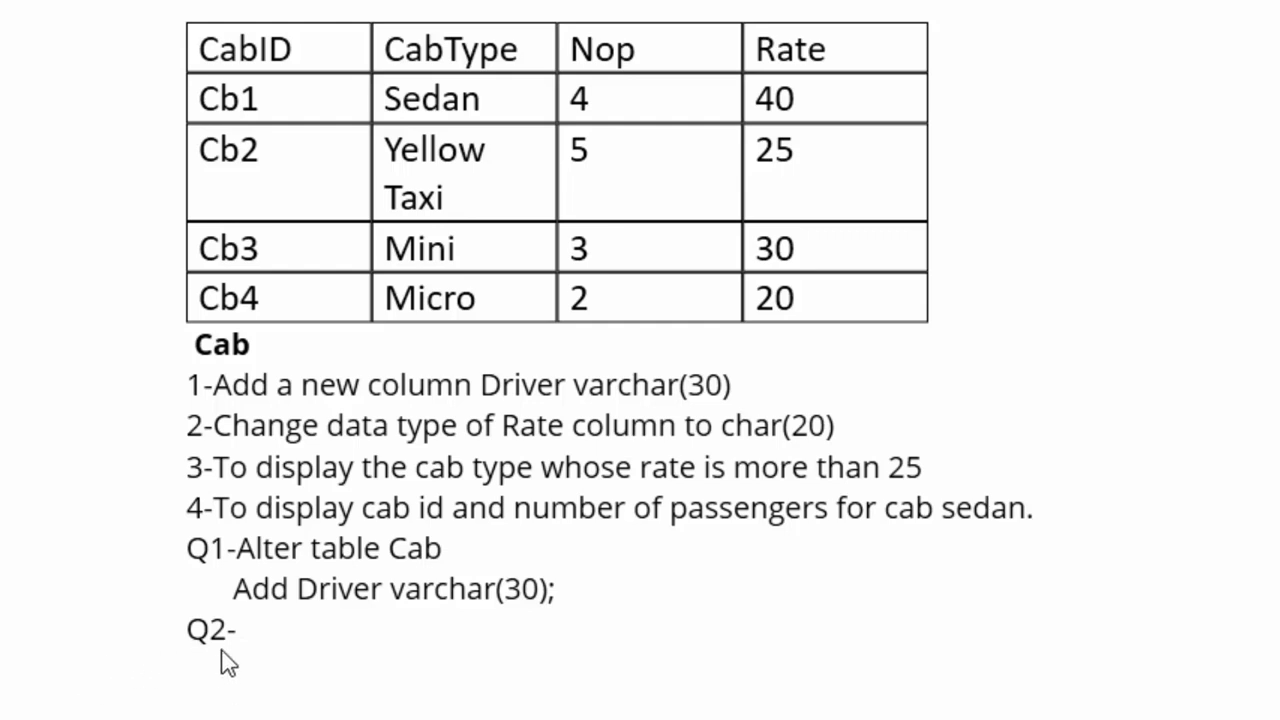
# After Q2-, type 'Alter table Cab' and put 'Modify Rate char(20);' on the line below
pyautogui.click(270, 648)
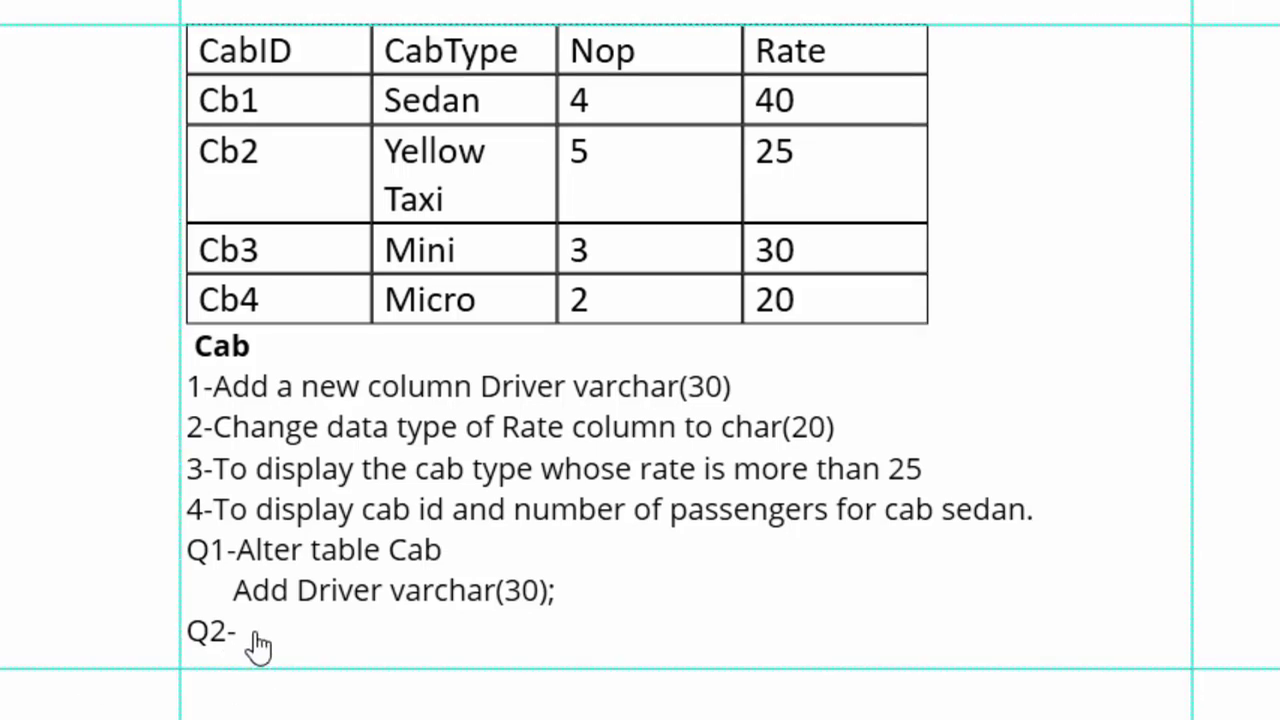
pyautogui.click(255, 640)
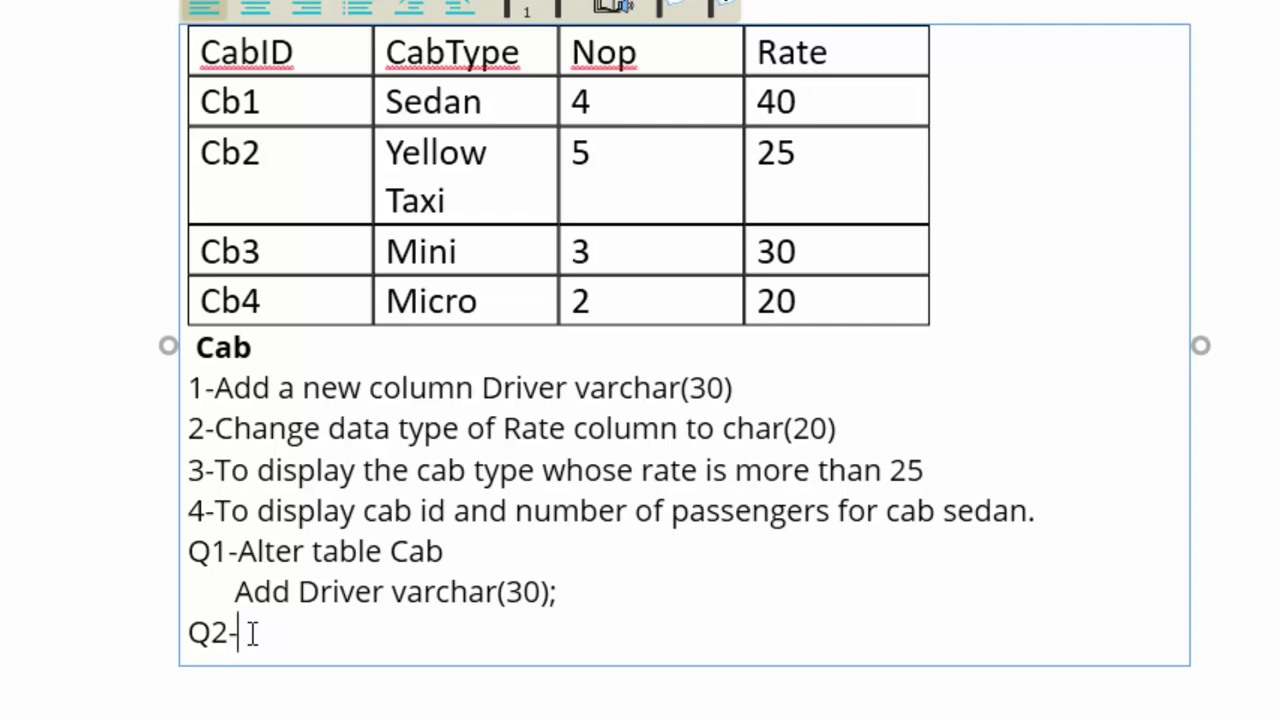
pyautogui.write('Alte')
pyautogui.write('r ')
pyautogui.write('ta')
pyautogui.write('ble ')
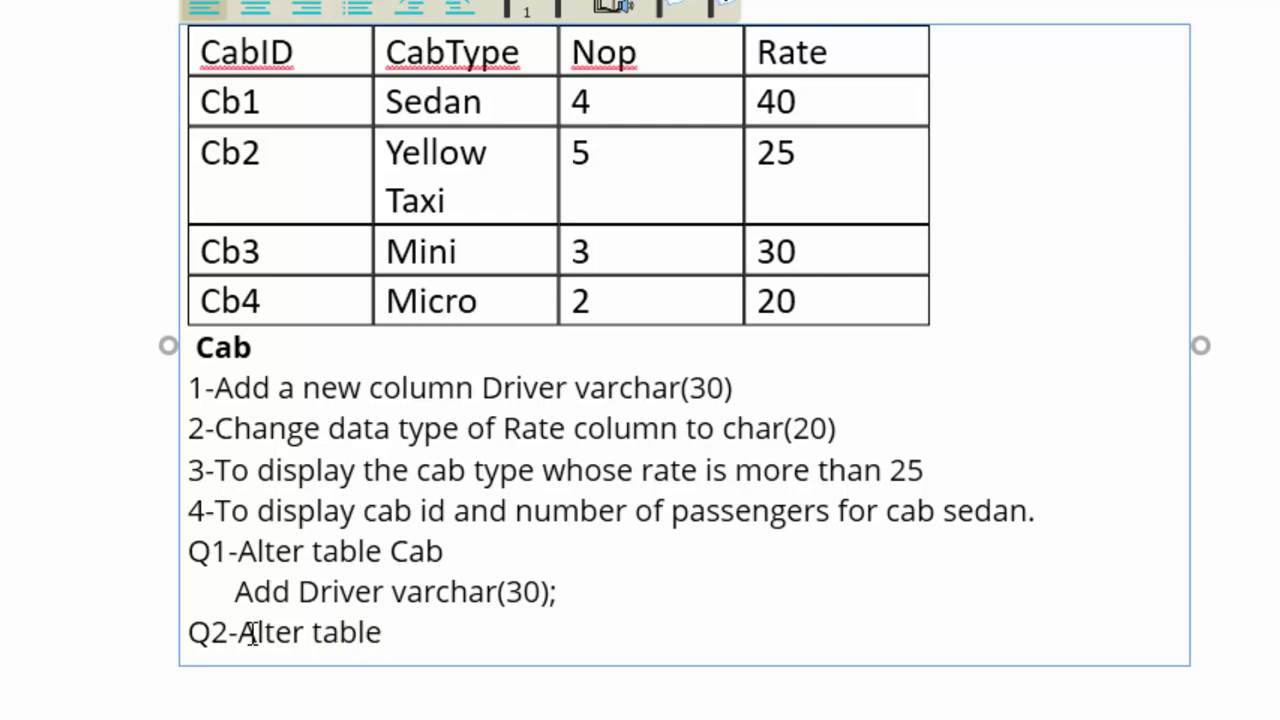
pyautogui.write('Ca')
pyautogui.write('b')
pyautogui.press('Return')
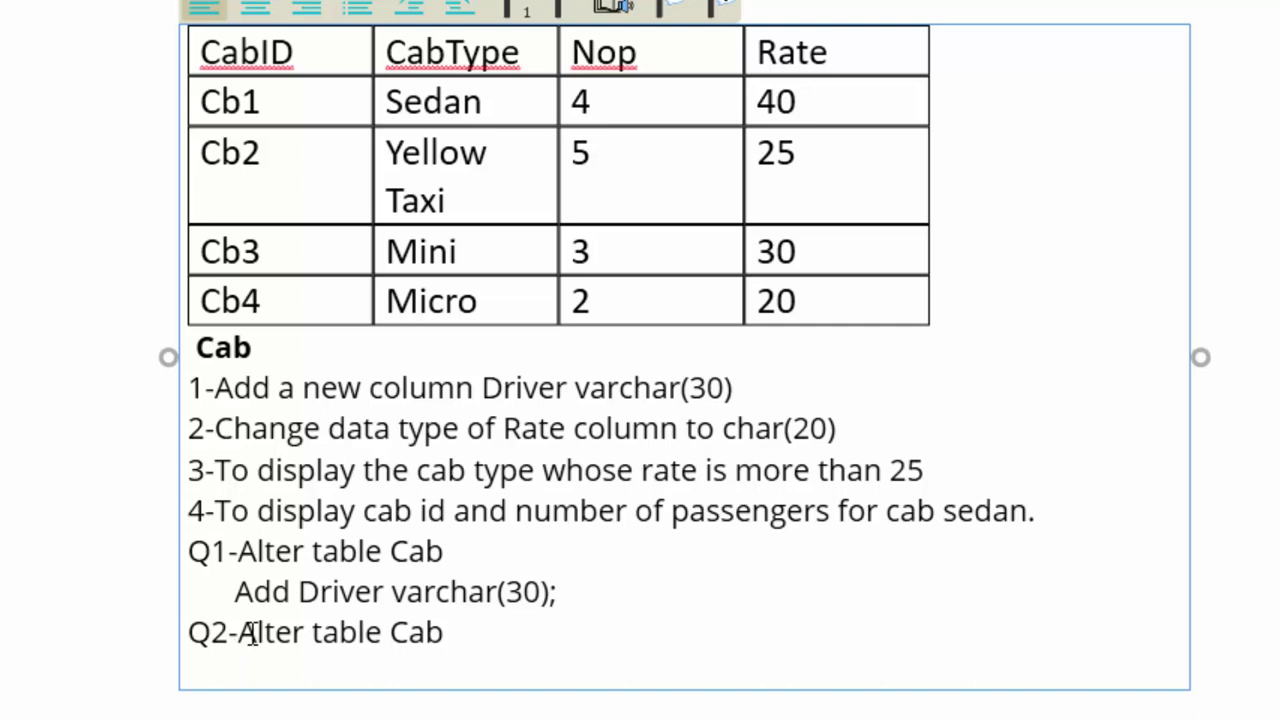
pyautogui.write('Mod')
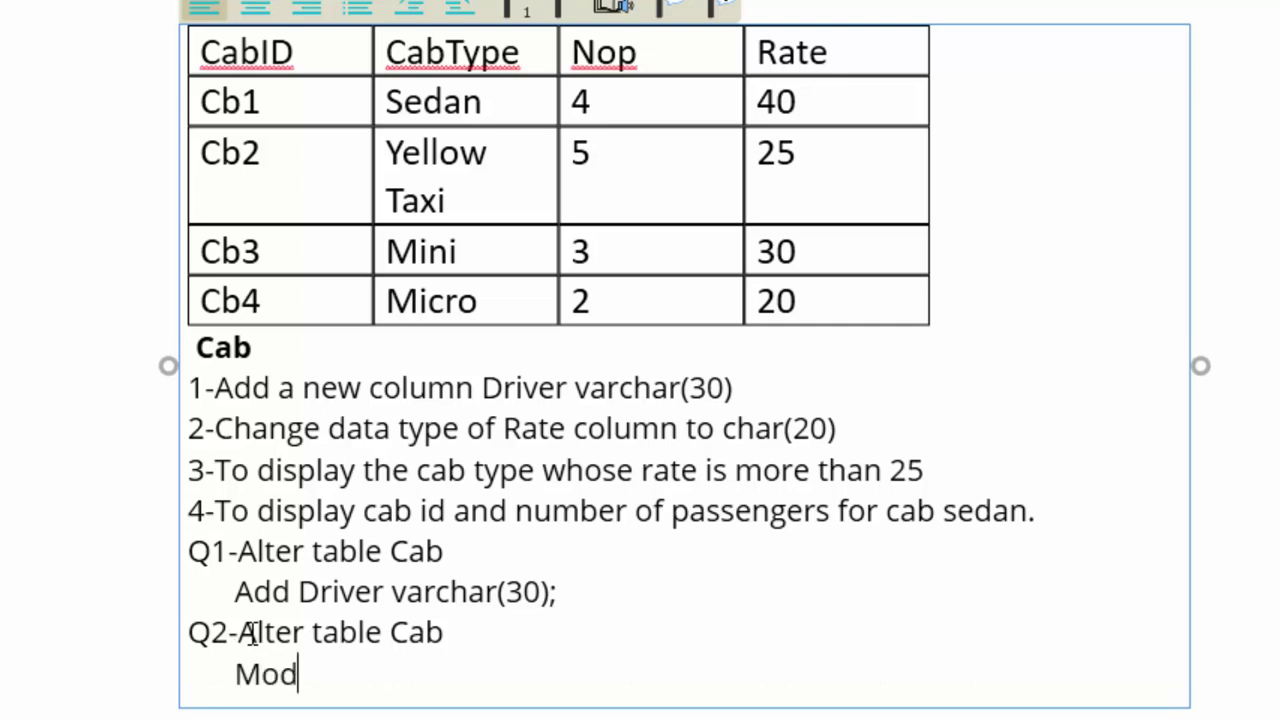
pyautogui.write('i')
pyautogui.write('fy')
pyautogui.write(' Rate')
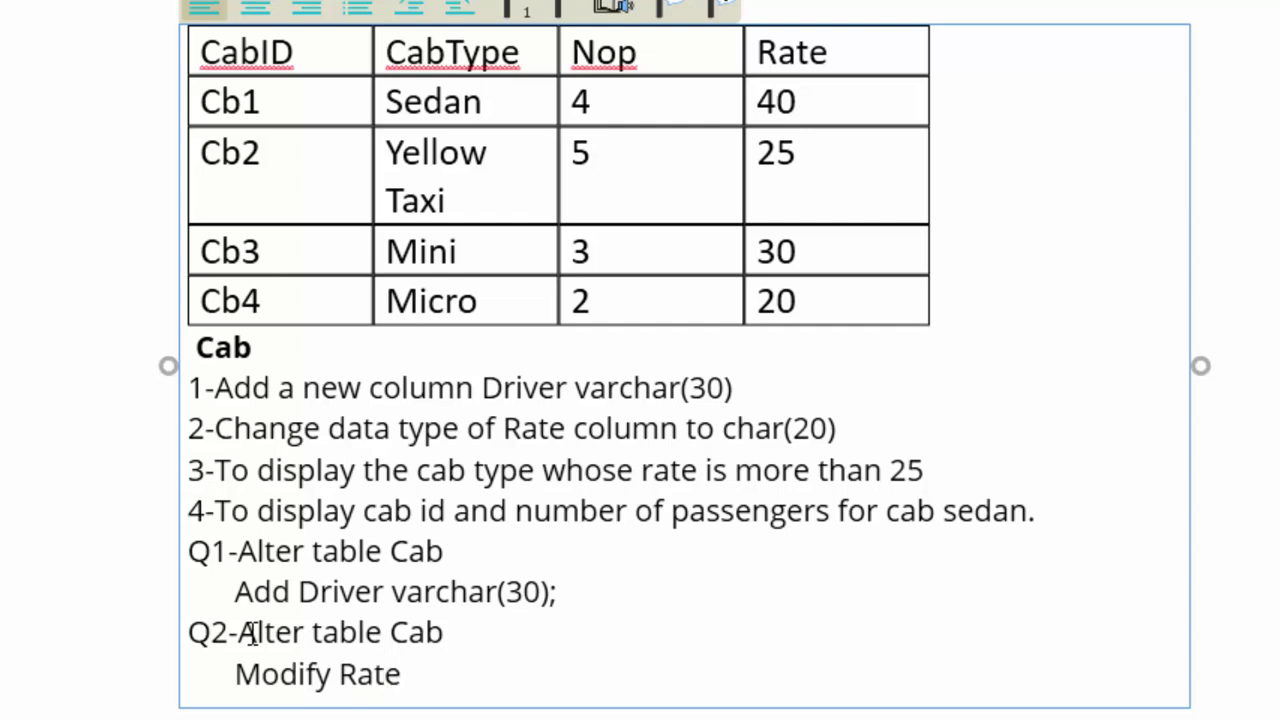
pyautogui.write(' ch')
pyautogui.write('ar(')
pyautogui.write('20')
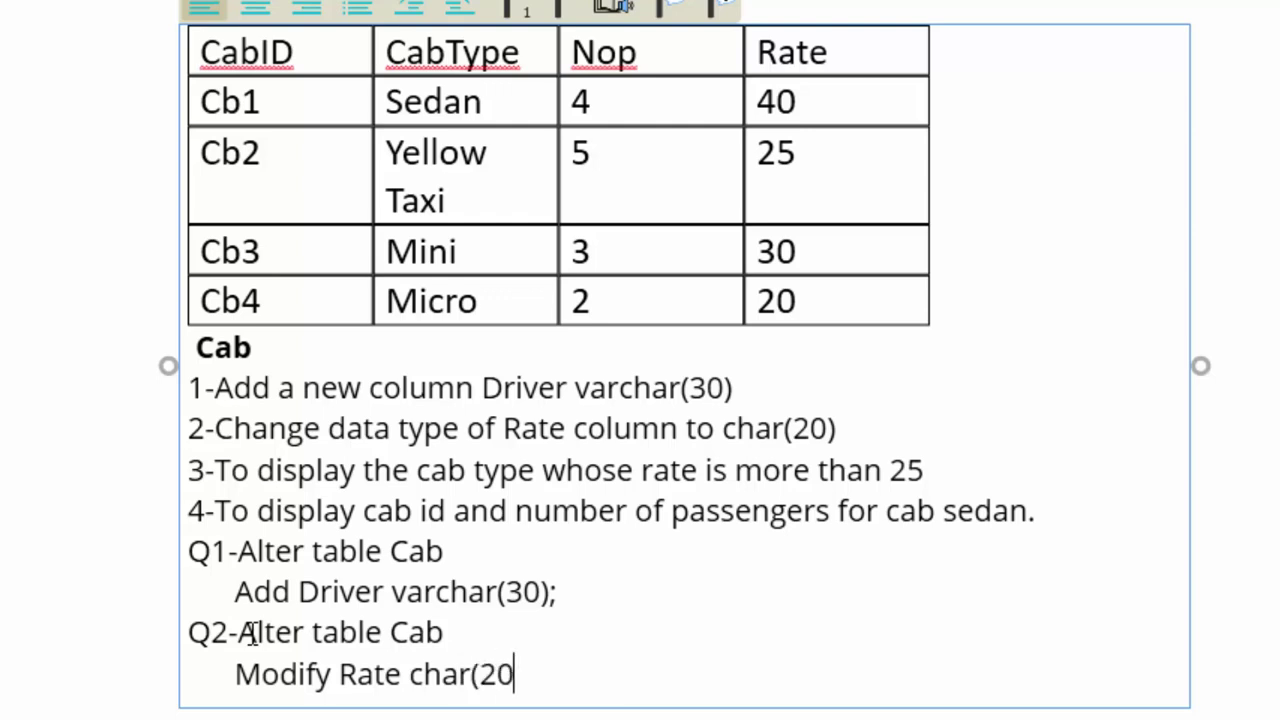
pyautogui.write(');')
# Start a 'Q3-' line, then highlight the Rate values 40 and 30 in the table
pyautogui.press('Return')
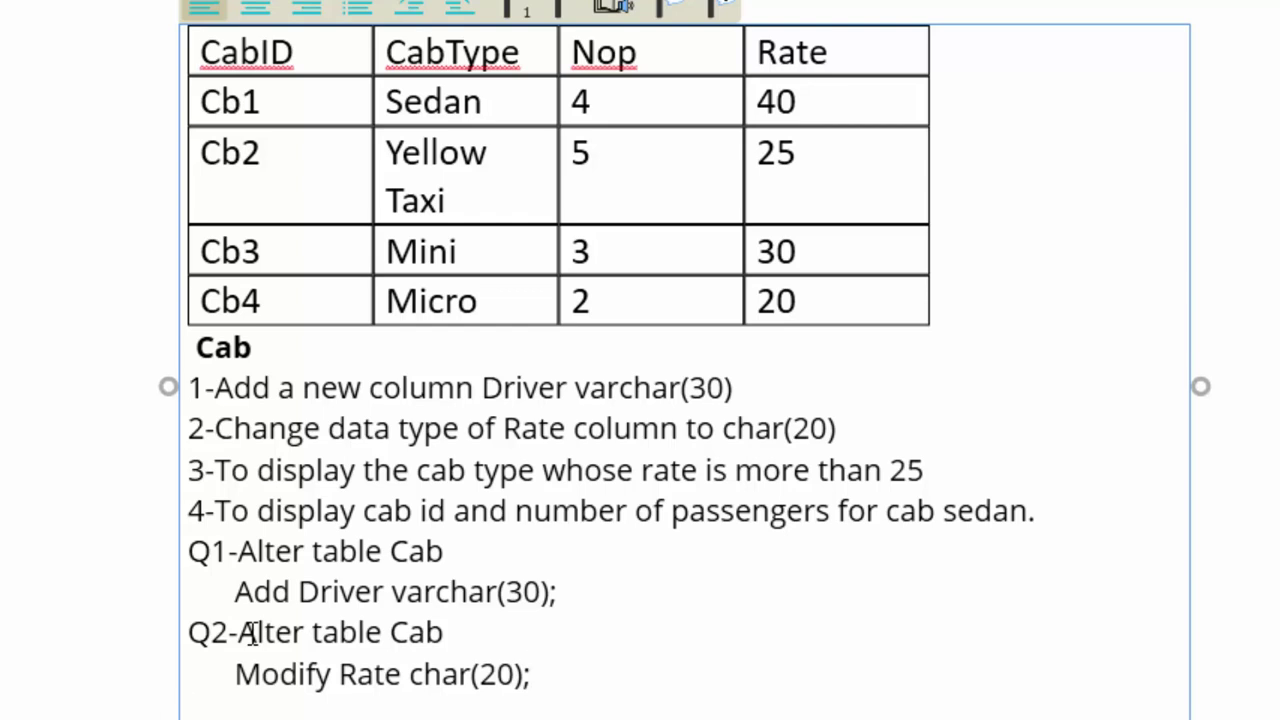
pyautogui.write('Q3-')
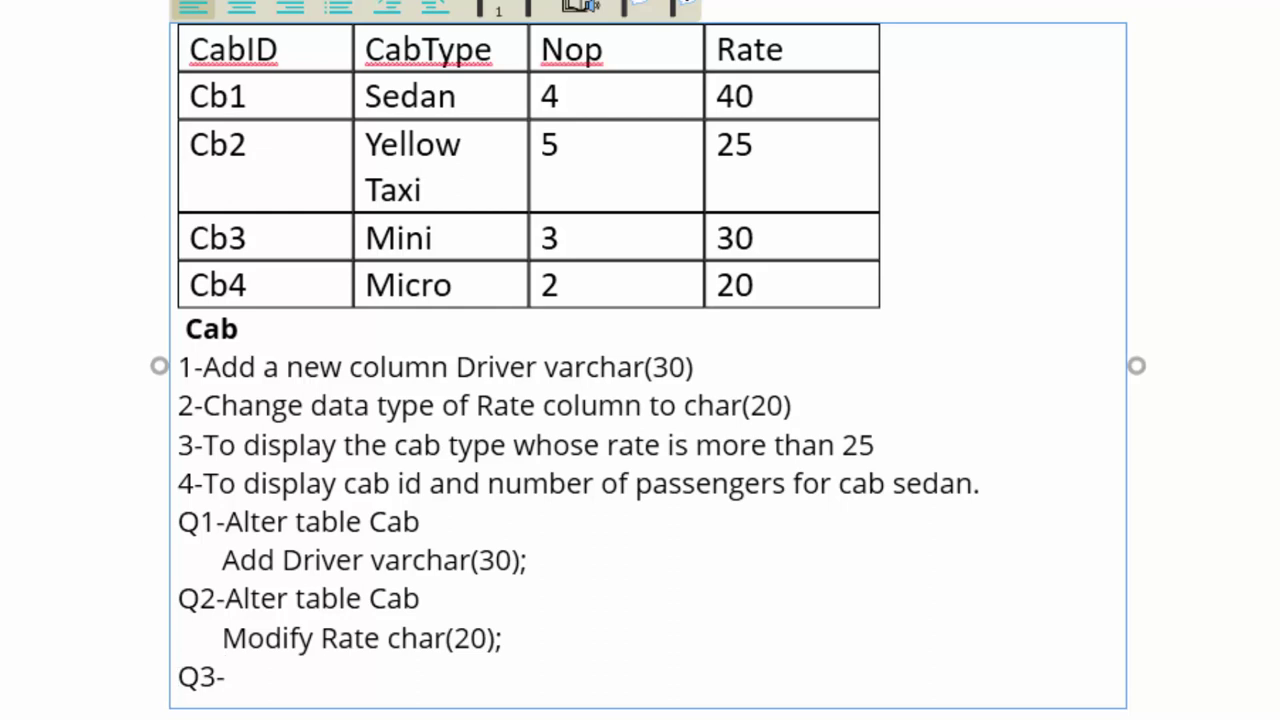
pyautogui.click(767, 103)
pyautogui.doubleClick(729, 104)
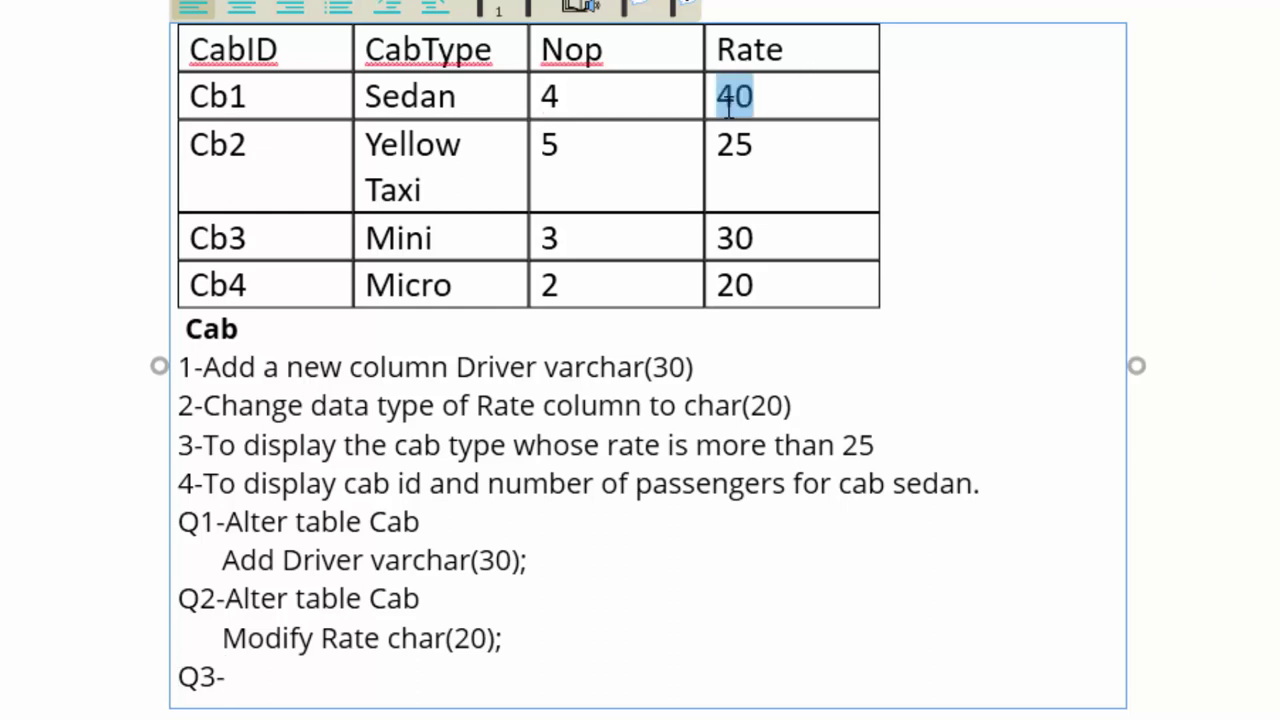
pyautogui.click(745, 243)
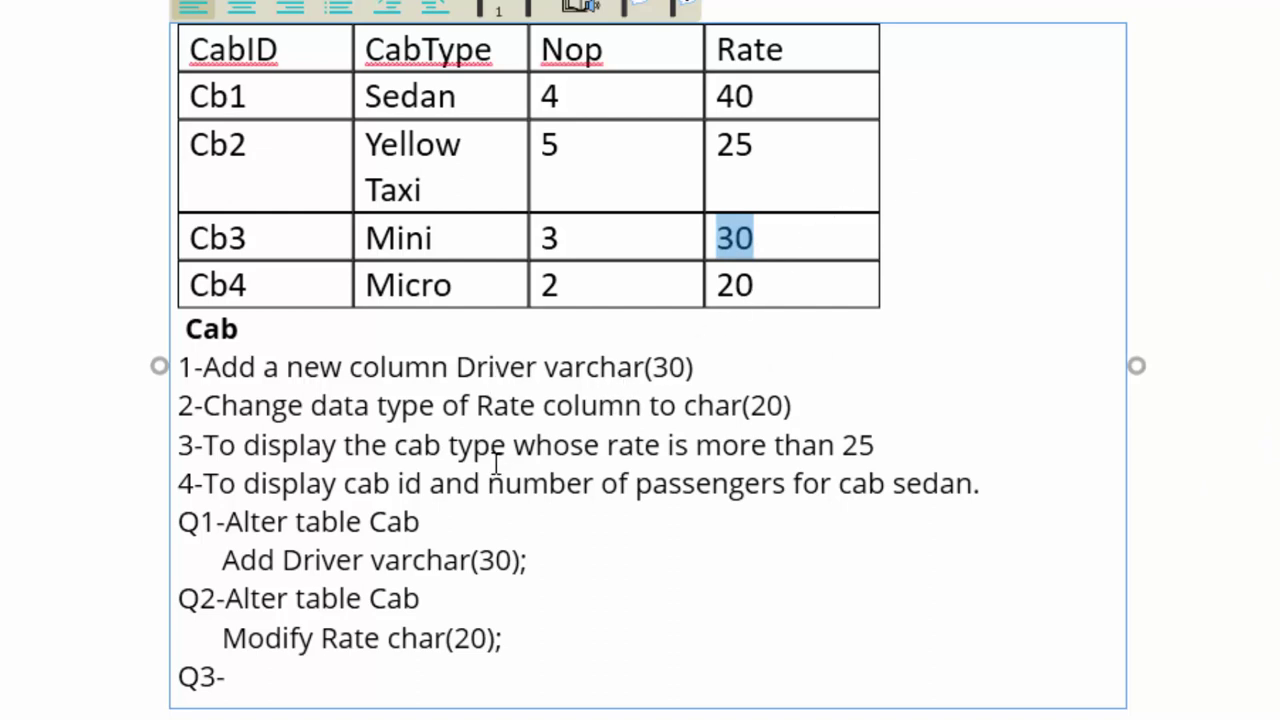
# Type 'select CabType from Cab where Rate>25;' after Q3-
pyautogui.click(320, 670)
pyautogui.write('s')
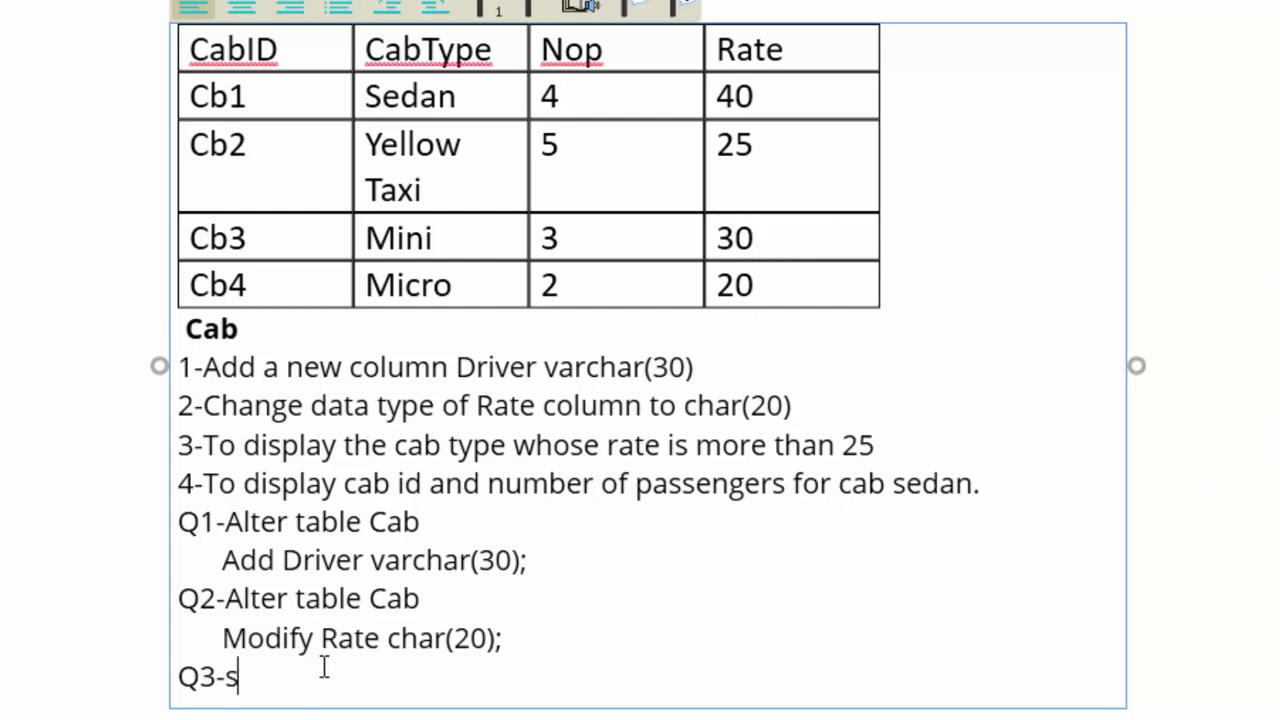
pyautogui.write('elect')
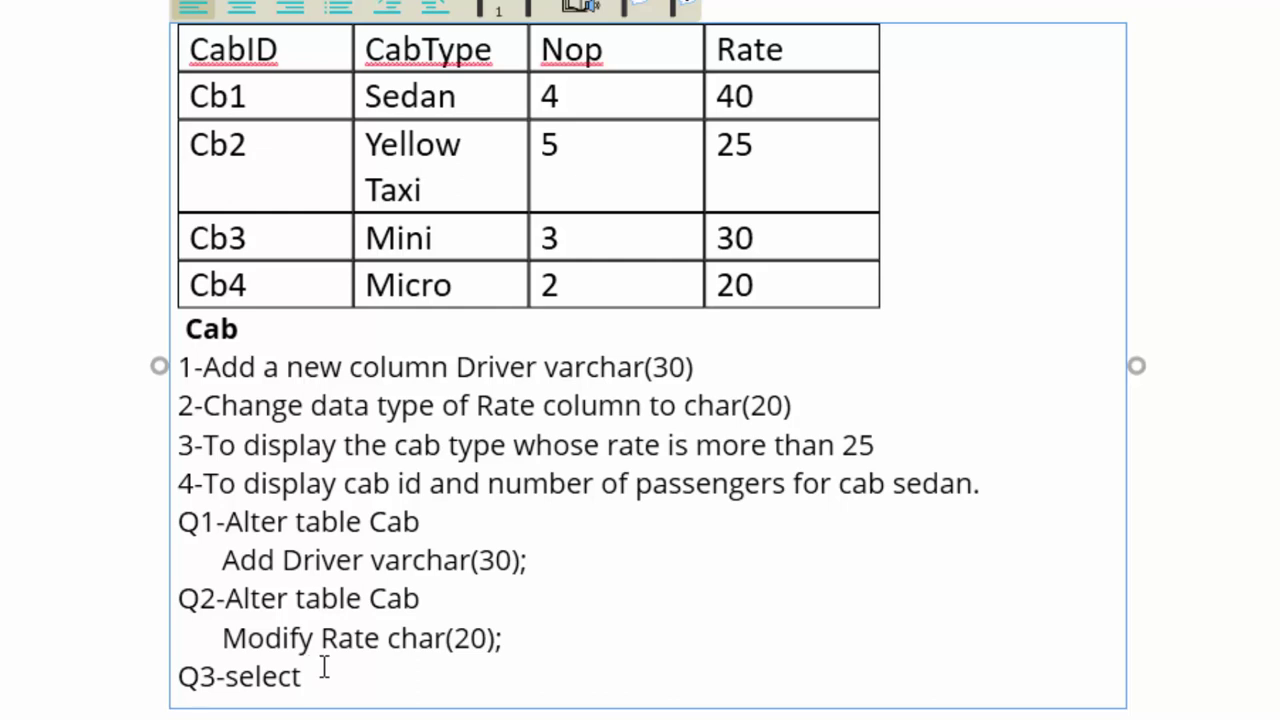
pyautogui.write(' Cab')
pyautogui.write('Ty')
pyautogui.write('pe')
pyautogui.write(' from')
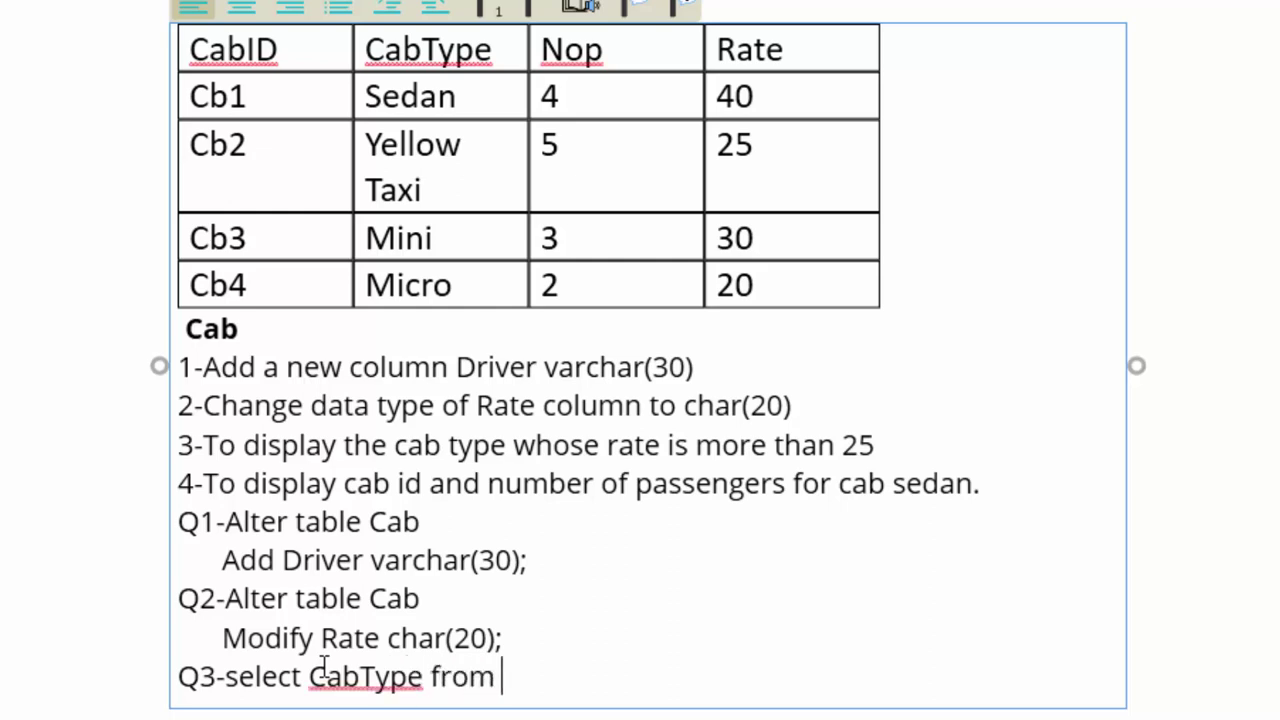
pyautogui.write(' Cab')
pyautogui.write(' wher')
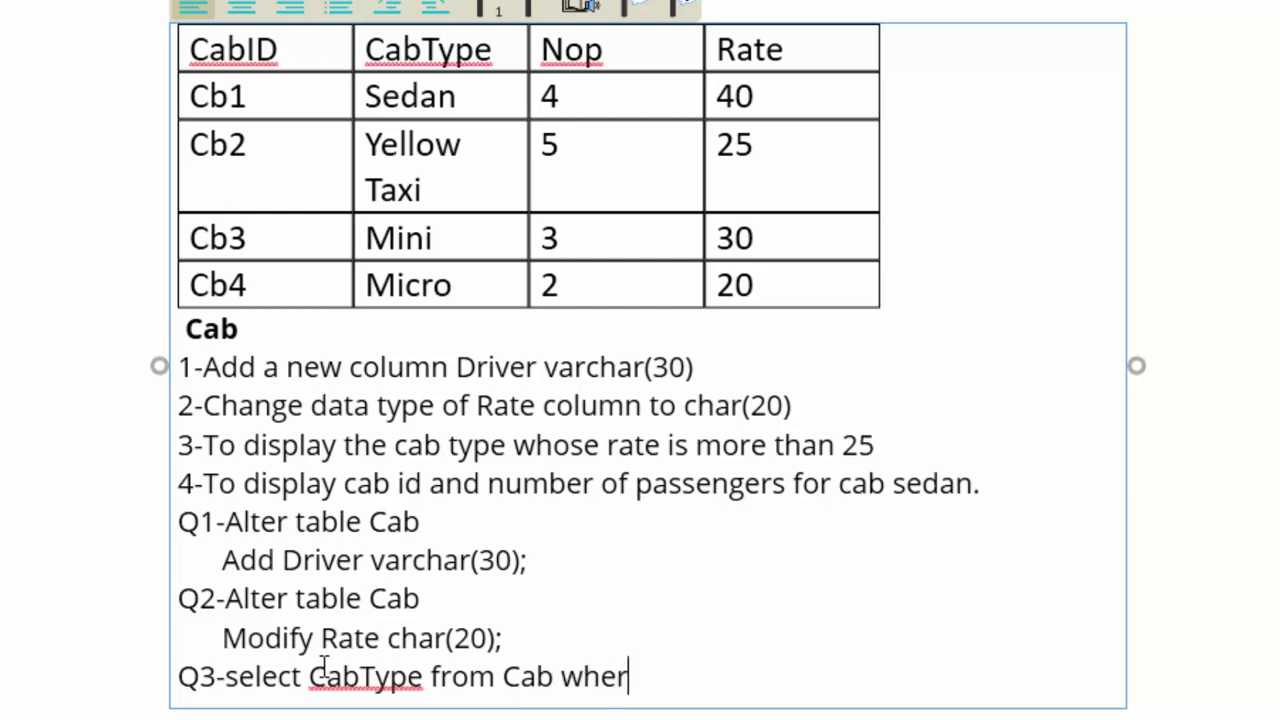
pyautogui.write('e ')
pyautogui.write('Rate')
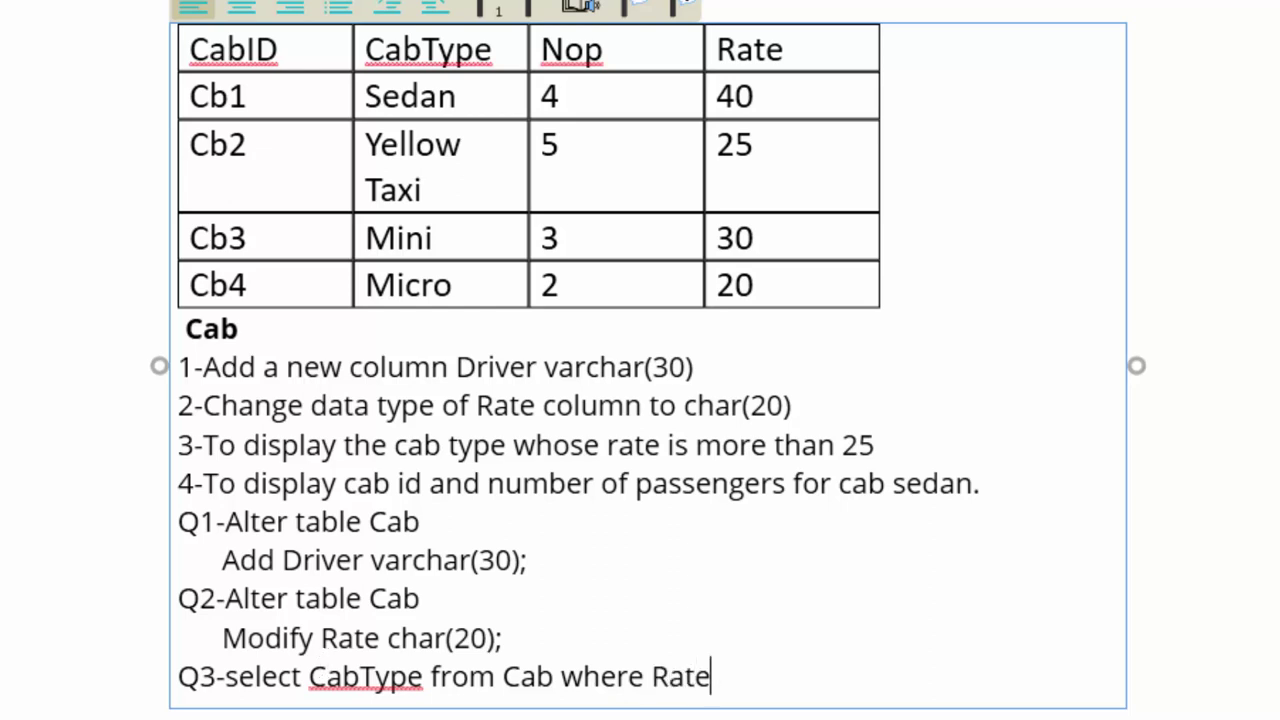
pyautogui.write('>25')
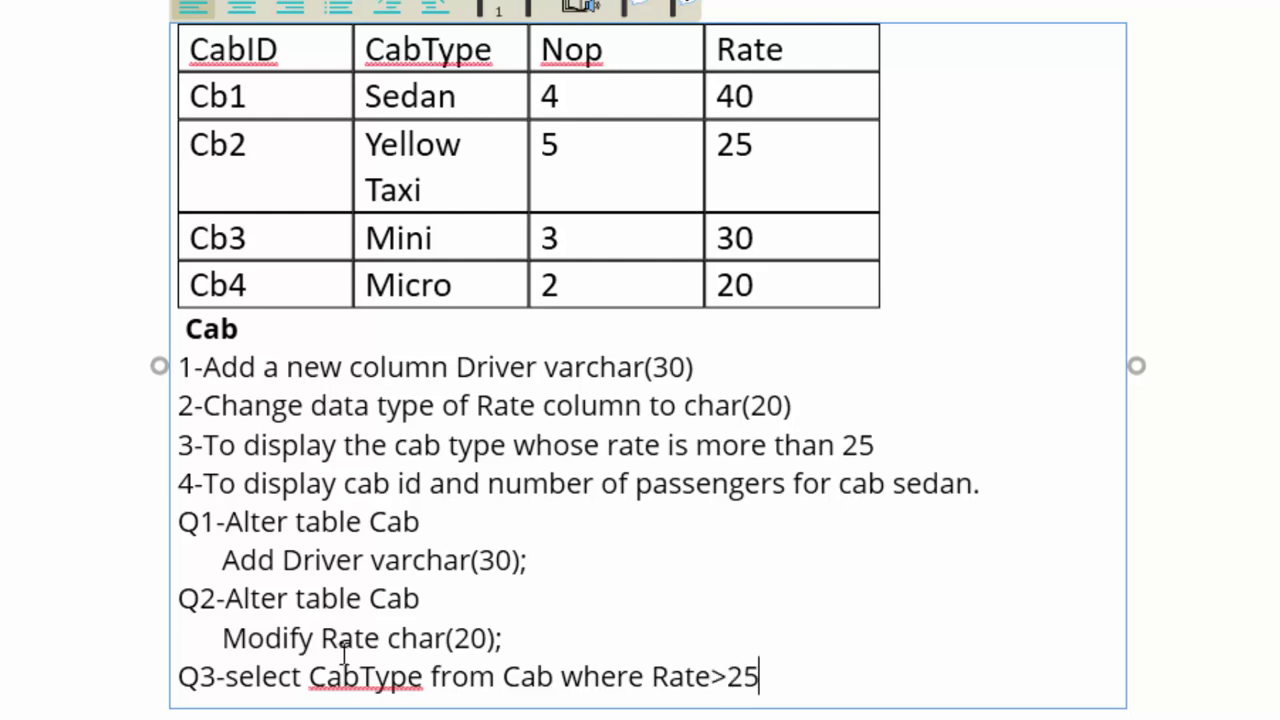
pyautogui.write(';')
# Add a 'Q4-' line and highlight the Cb1 Sedan row of the Cab table
pyautogui.press('Return')
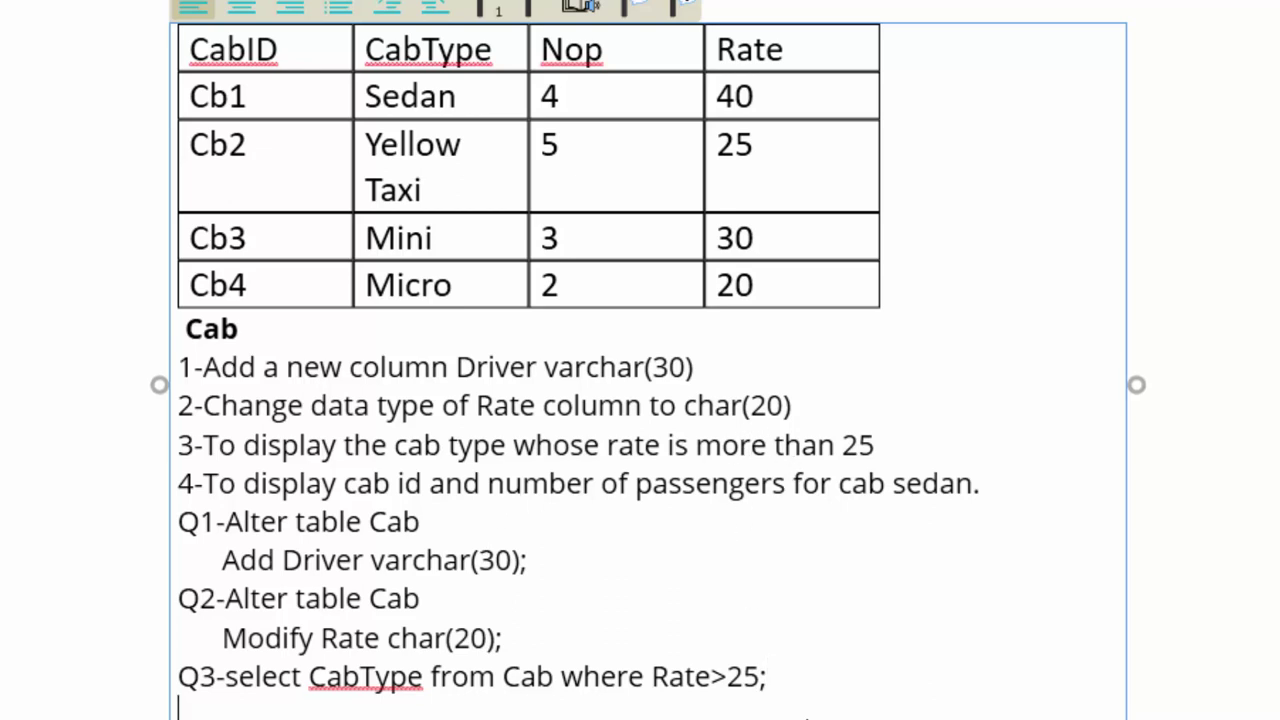
pyautogui.write('Q')
pyautogui.write('4')
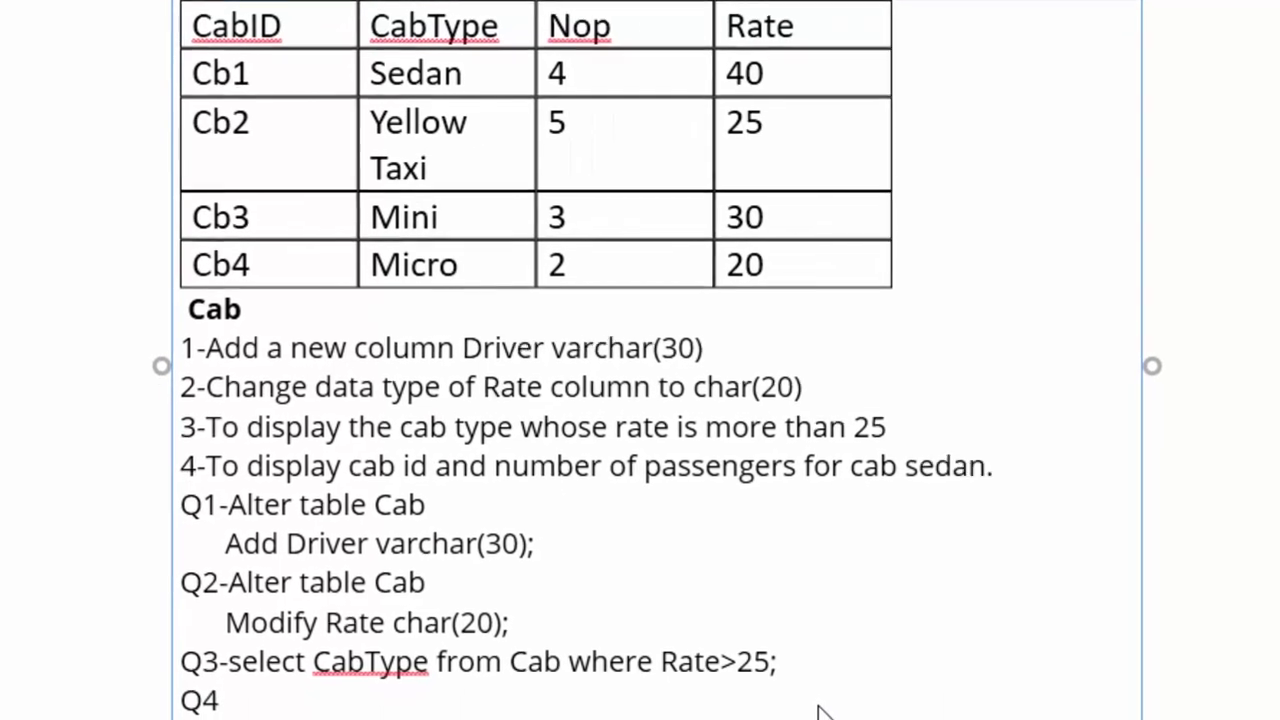
pyautogui.write('-')
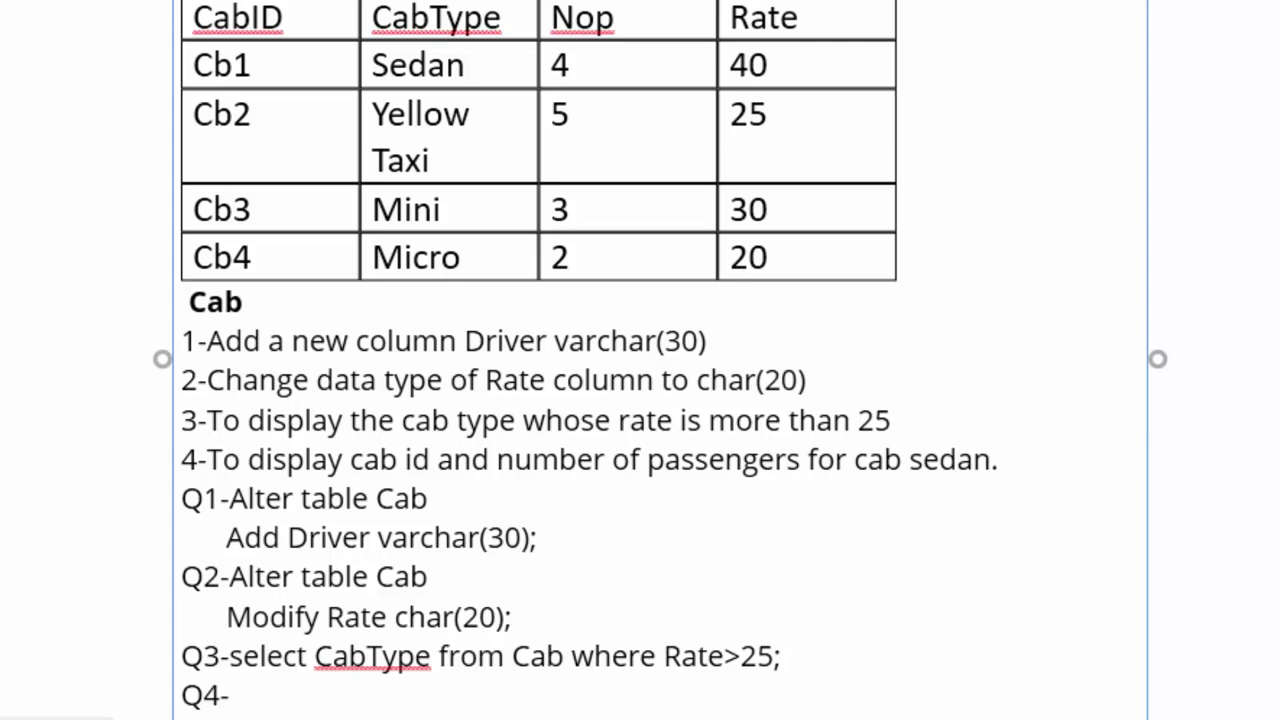
pyautogui.moveTo(497, 67); pyautogui.dragTo(322, 56)
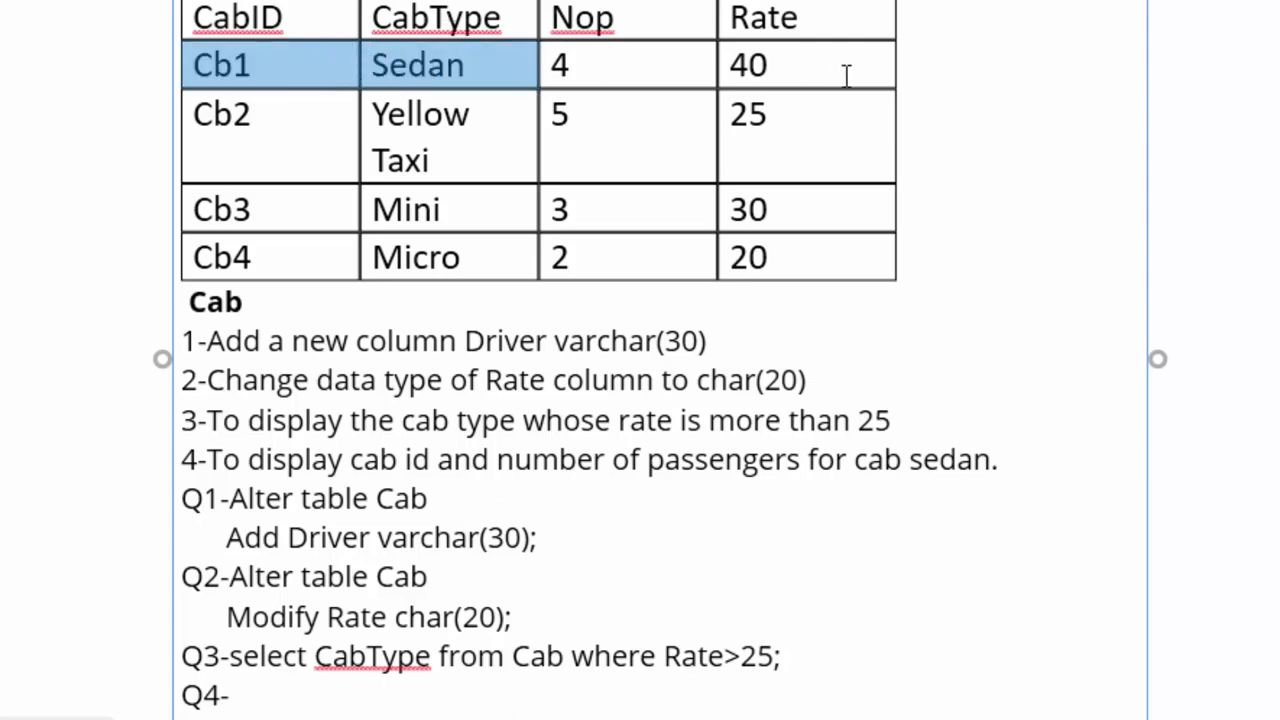
pyautogui.moveTo(811, 80); pyautogui.dragTo(580, 68)
pyautogui.moveTo(424, 18); pyautogui.dragTo(303, 63)
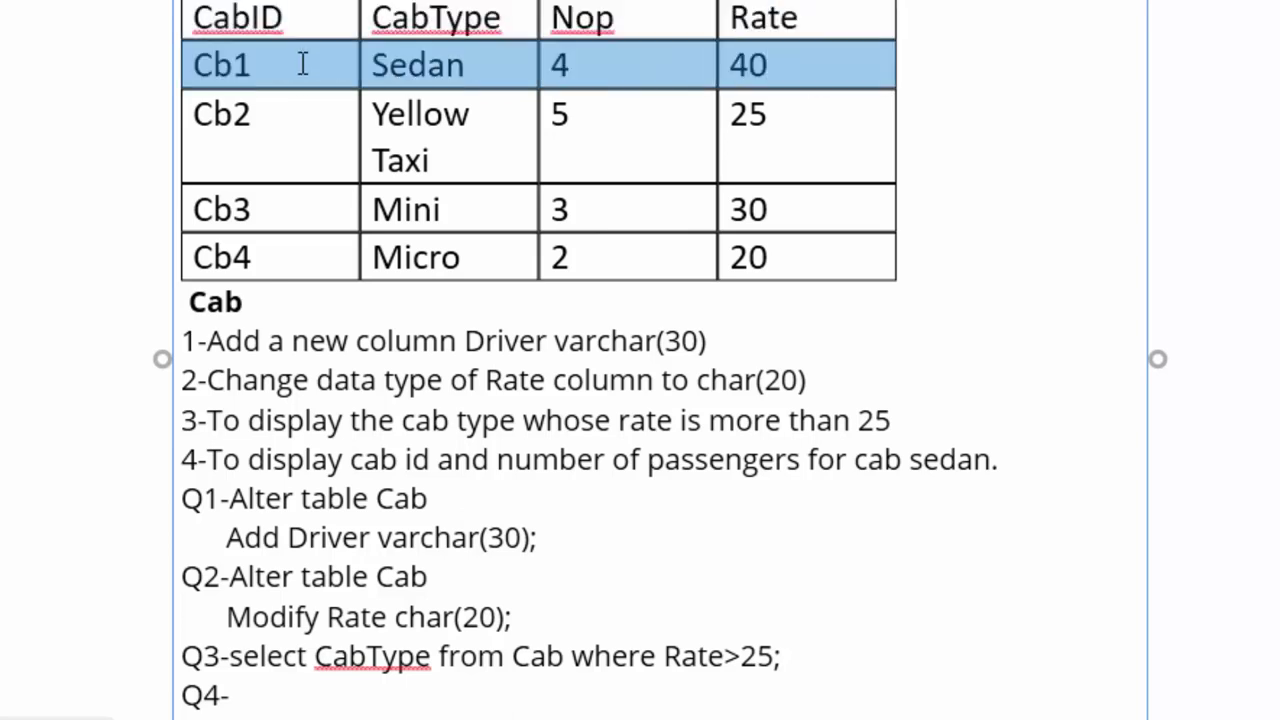
pyautogui.click(321, 706)
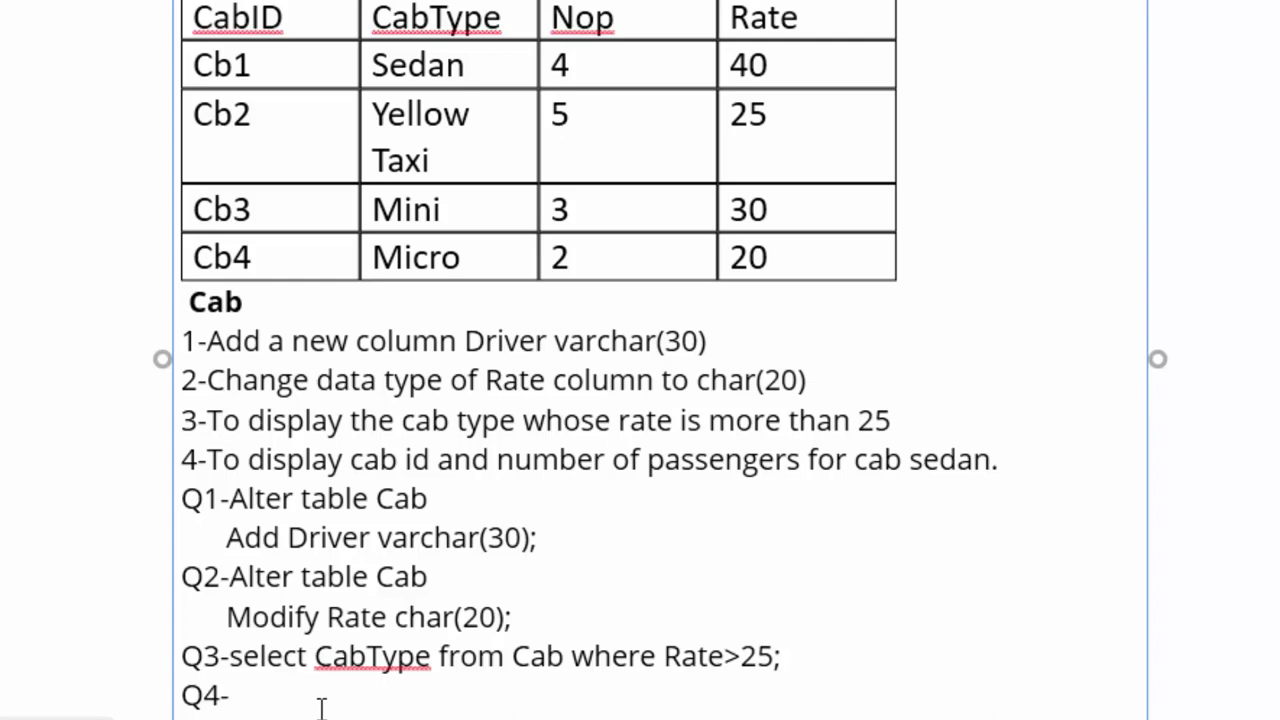
# After Q4-, type 'Select CabID,Nop from Cab where CabType="sedan', correcting CbID to CabID
pyautogui.write('Selec')
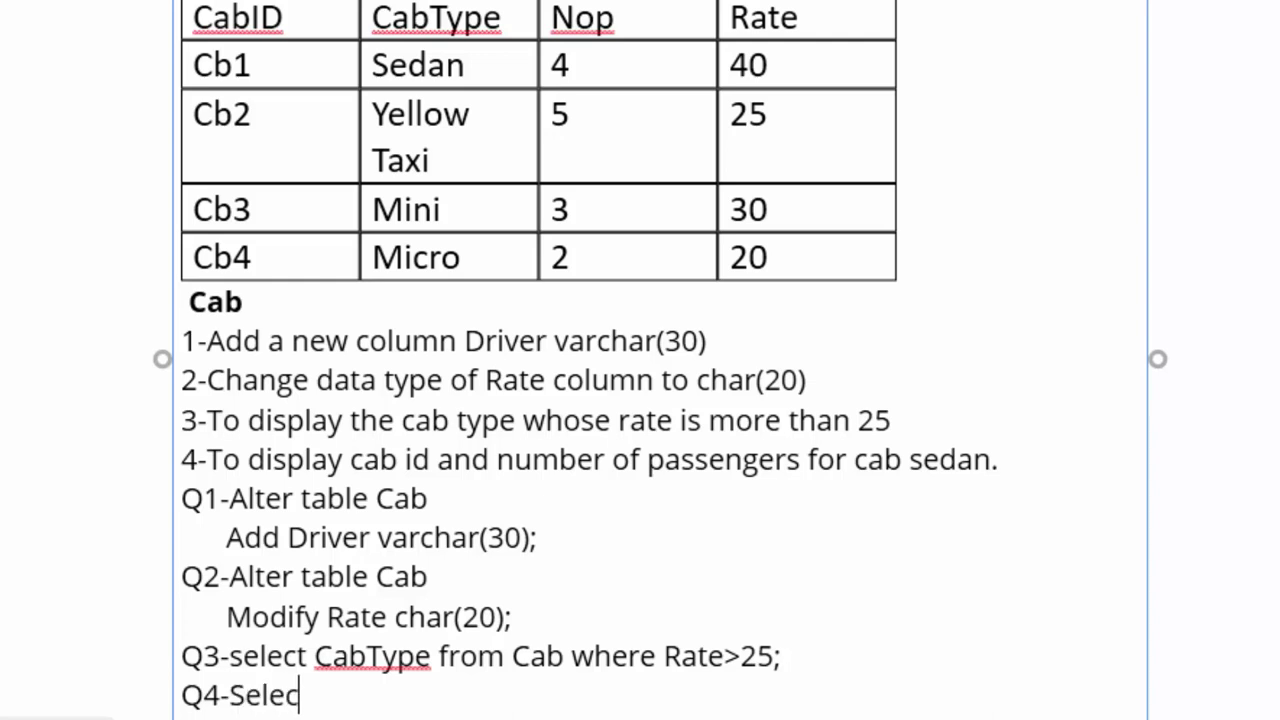
pyautogui.write('t ')
pyautogui.write('C')
pyautogui.write('bI')
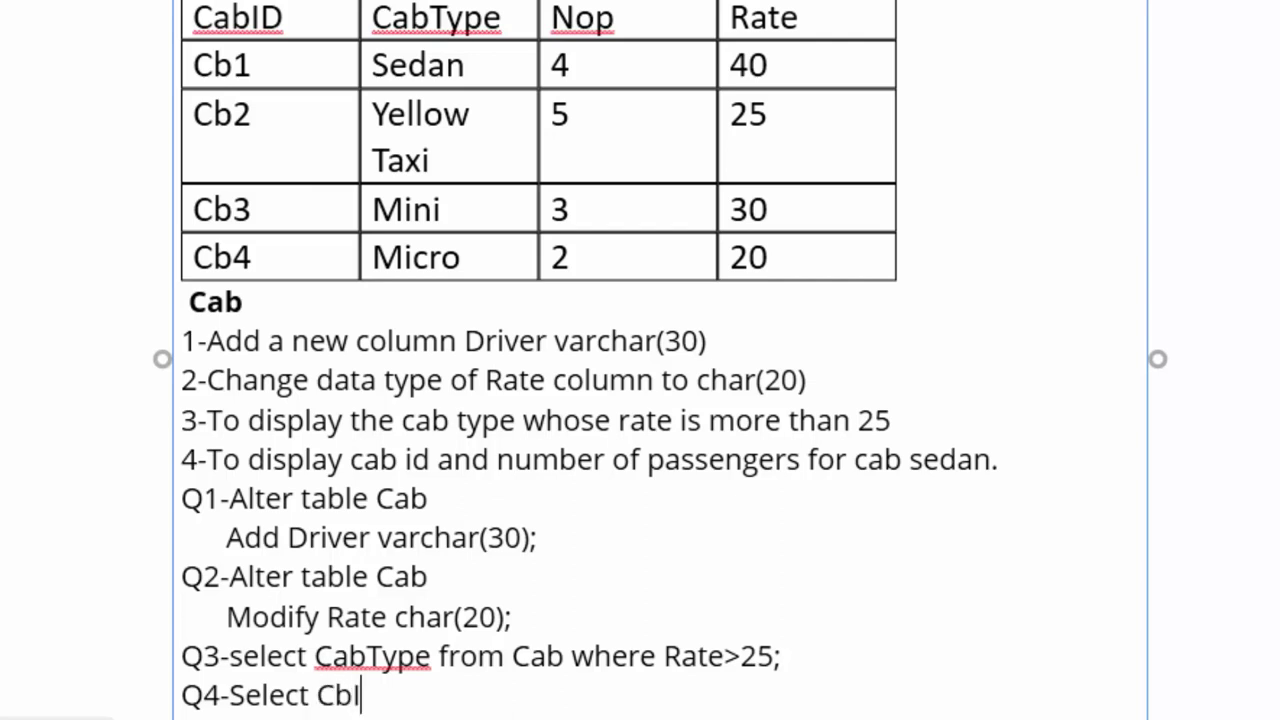
pyautogui.write('D')
pyautogui.click(336, 692)
pyautogui.write('abID')
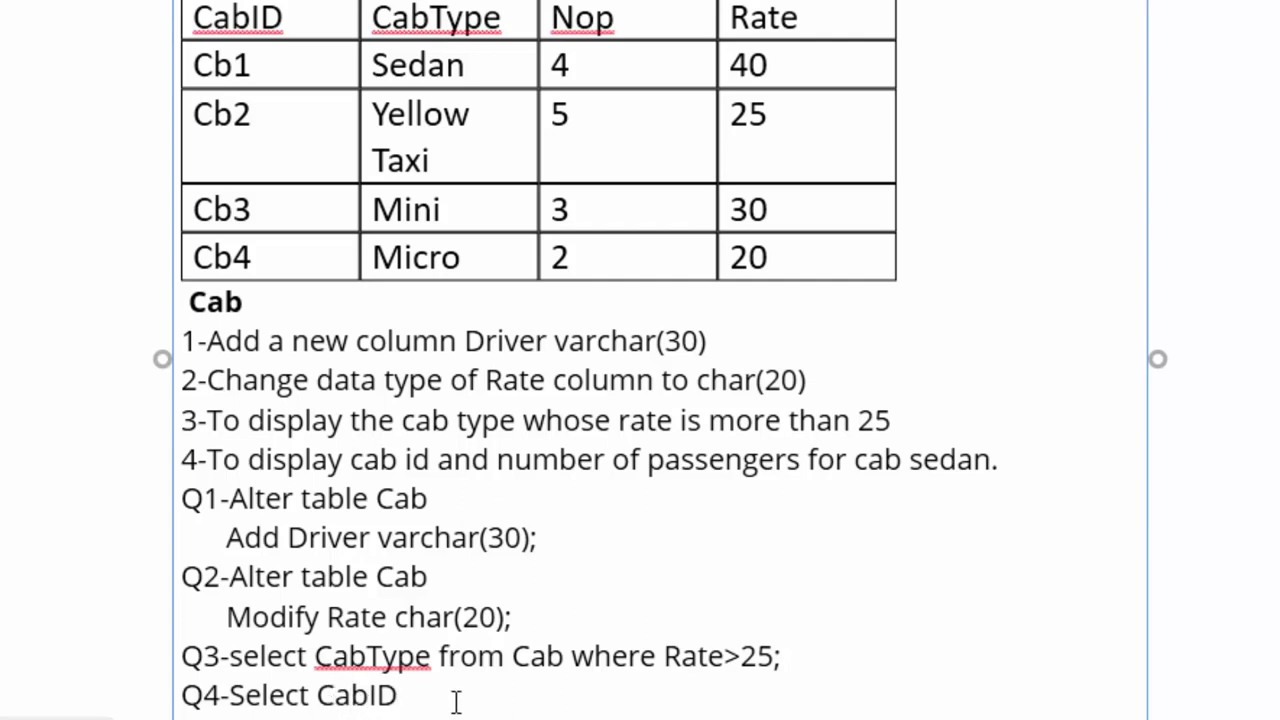
pyautogui.write(',')
pyautogui.write('N')
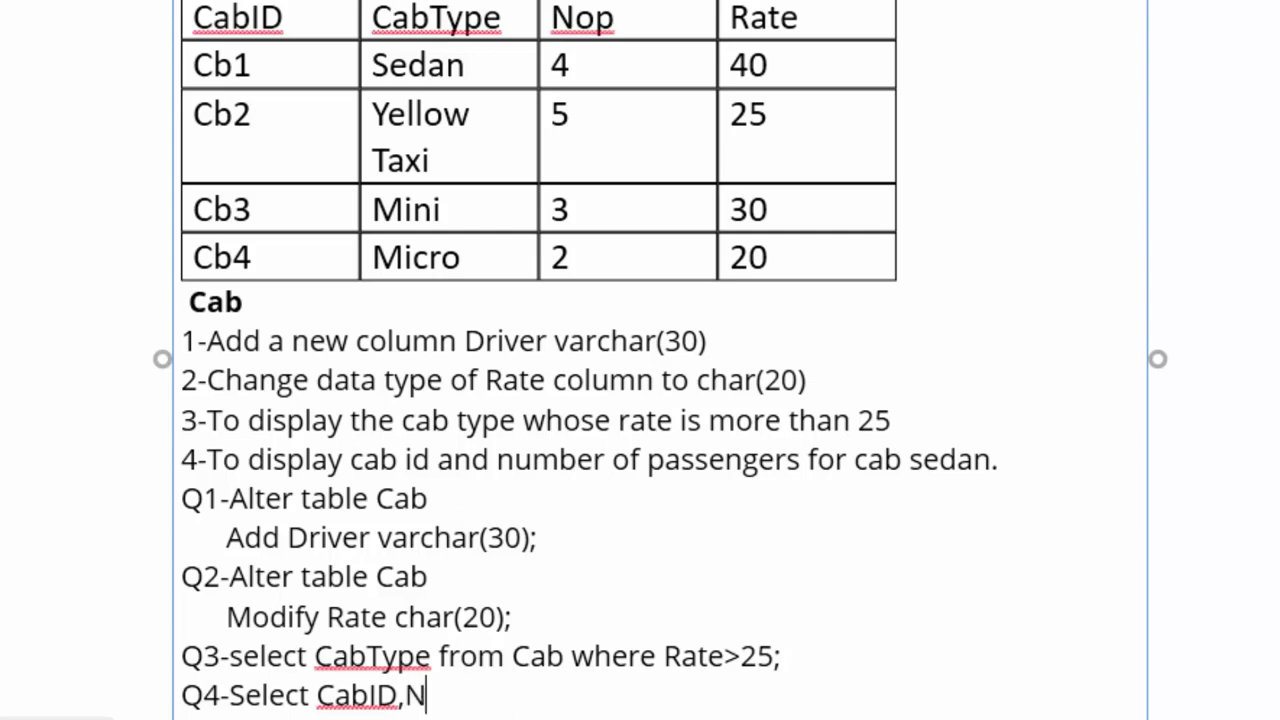
pyautogui.write('op')
pyautogui.write(' from ')
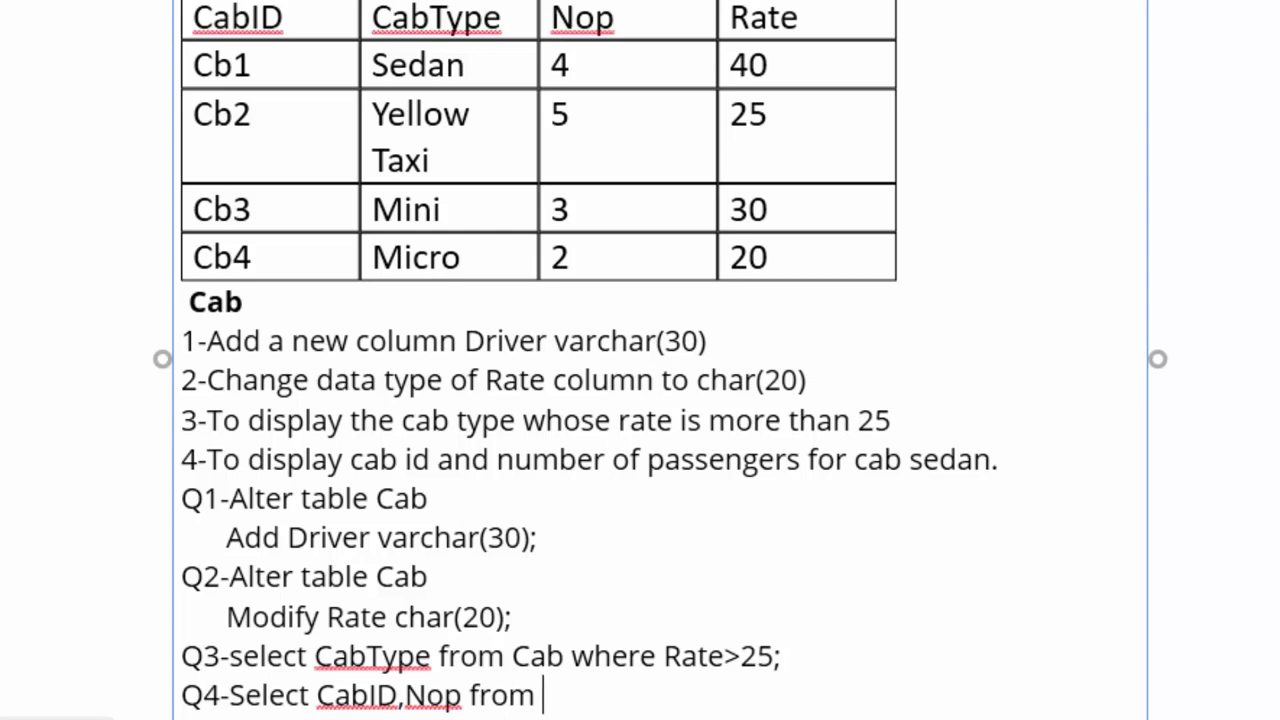
pyautogui.write('Ca')
pyautogui.write('b')
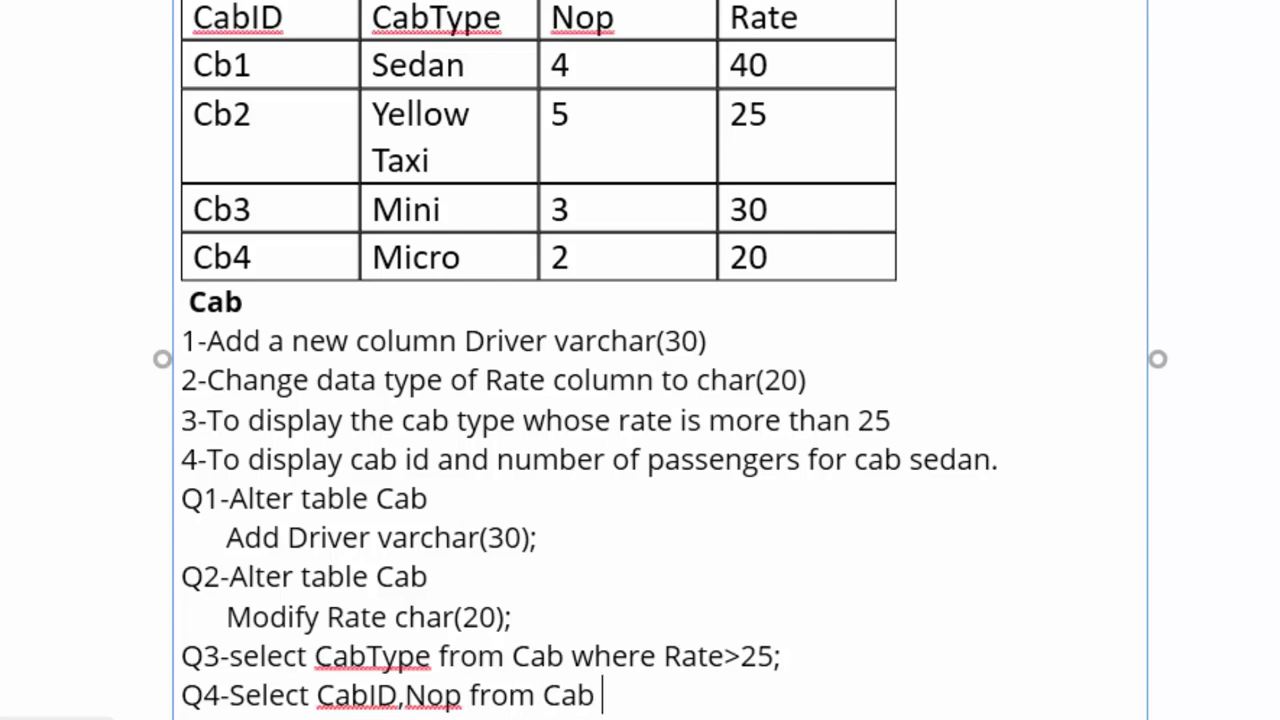
pyautogui.write(' wher')
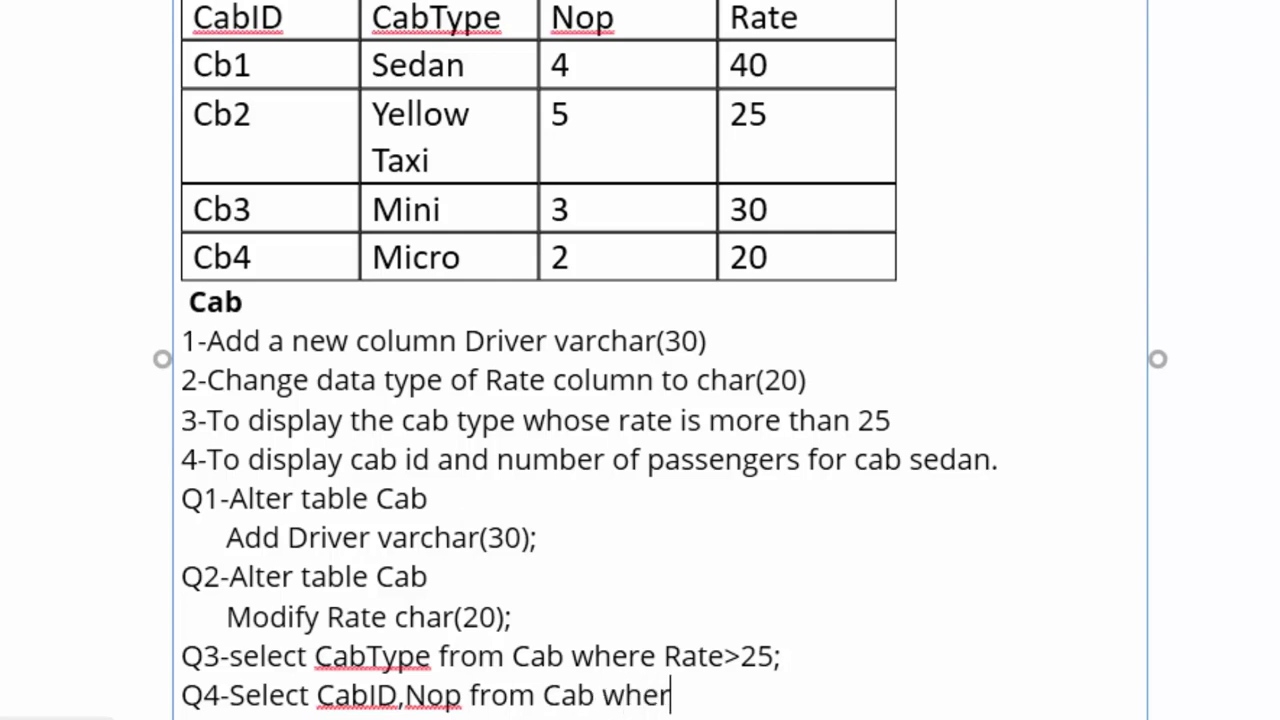
pyautogui.write('e Cab')
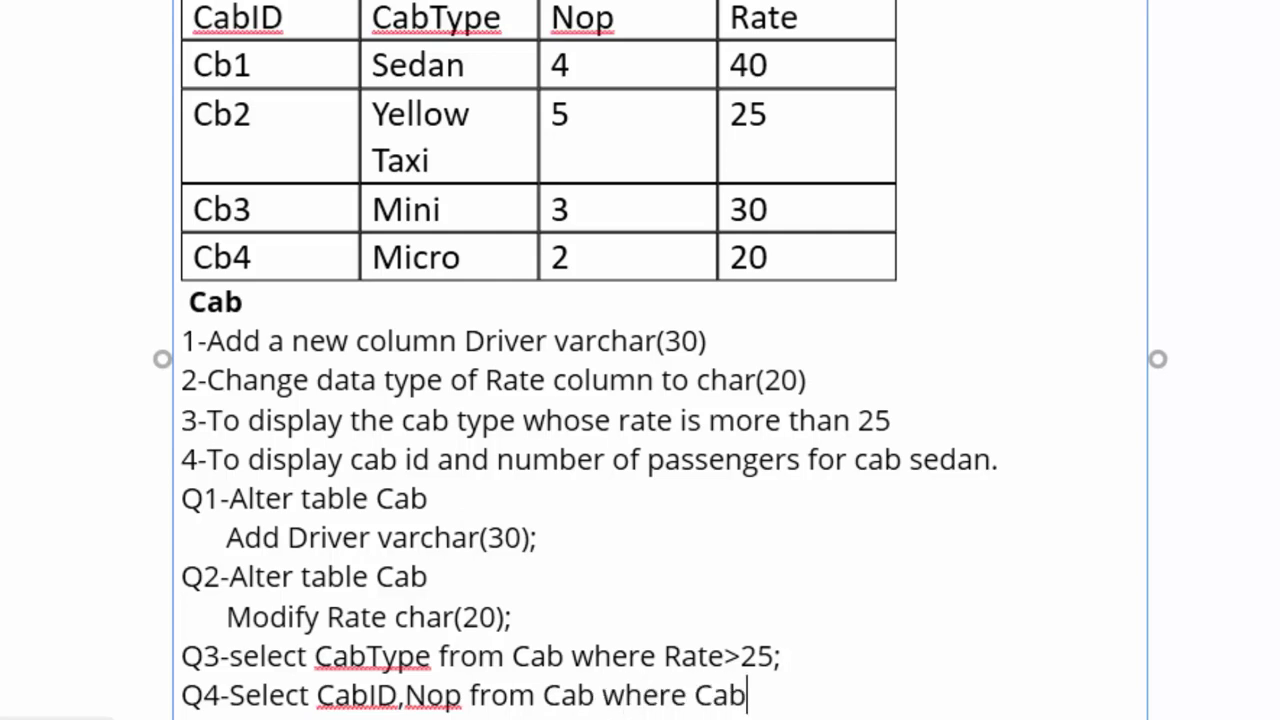
pyautogui.write('Type=')
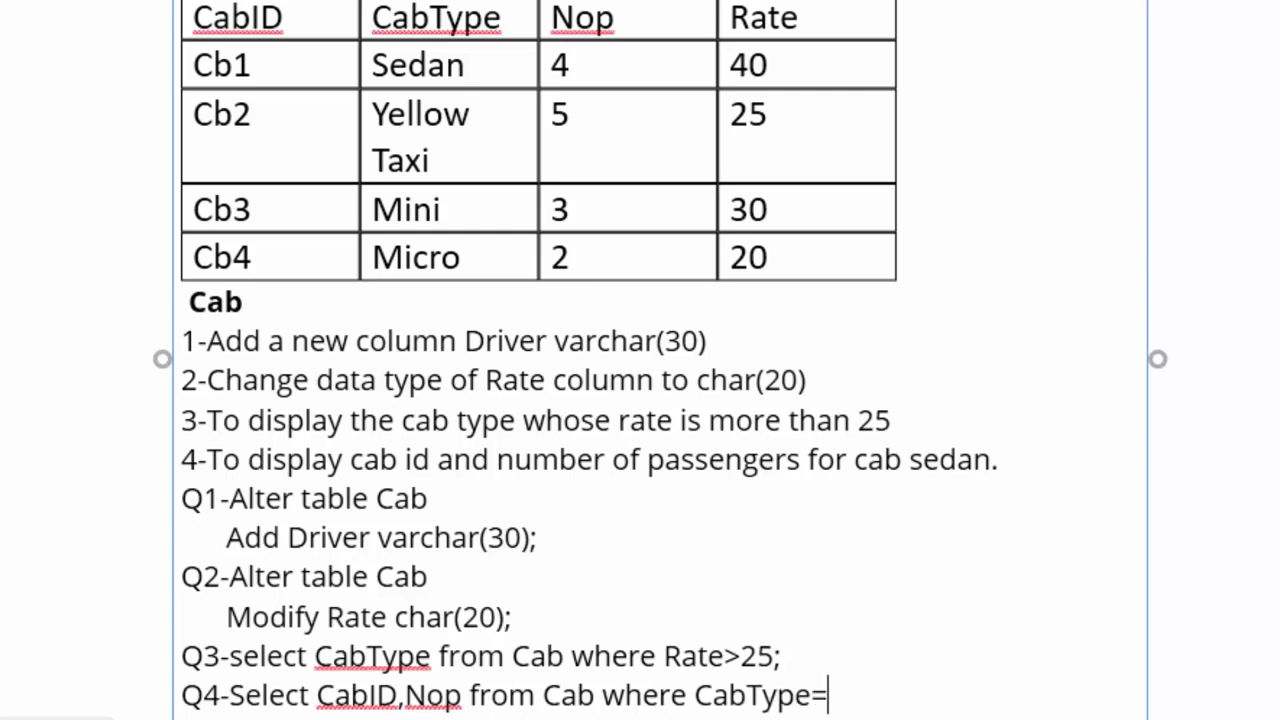
pyautogui.write('"')
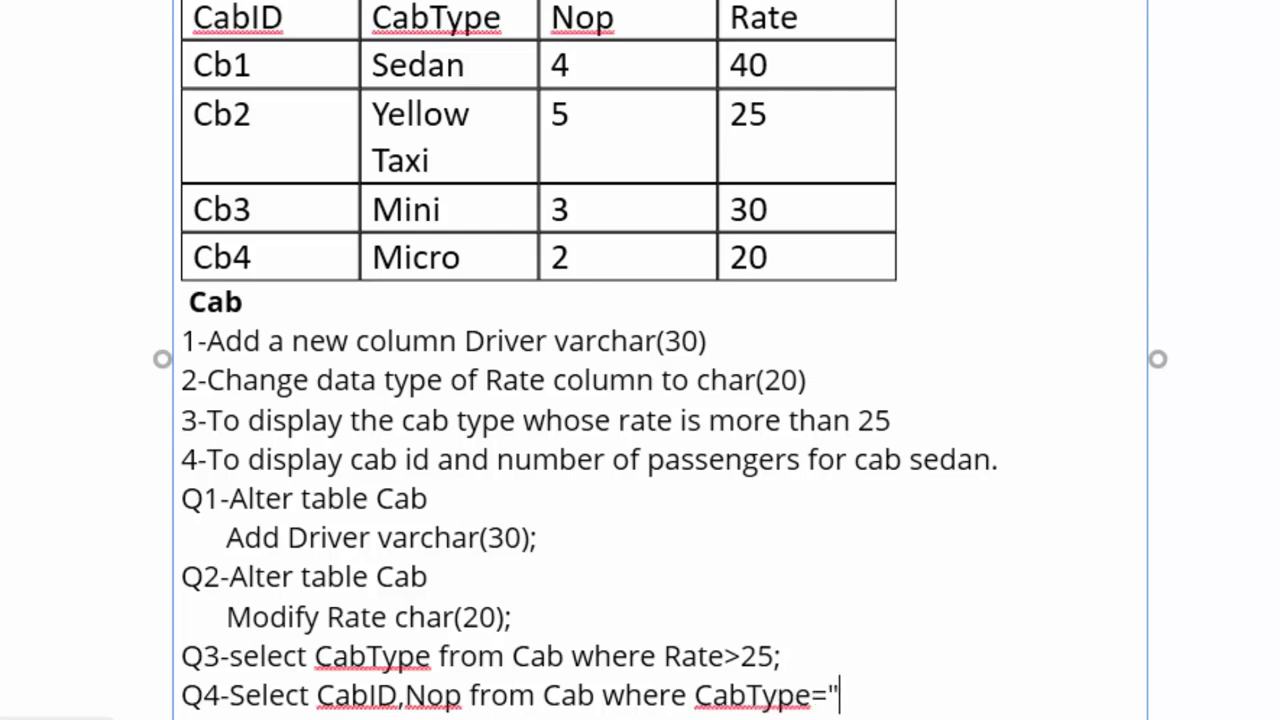
pyautogui.write('seda')
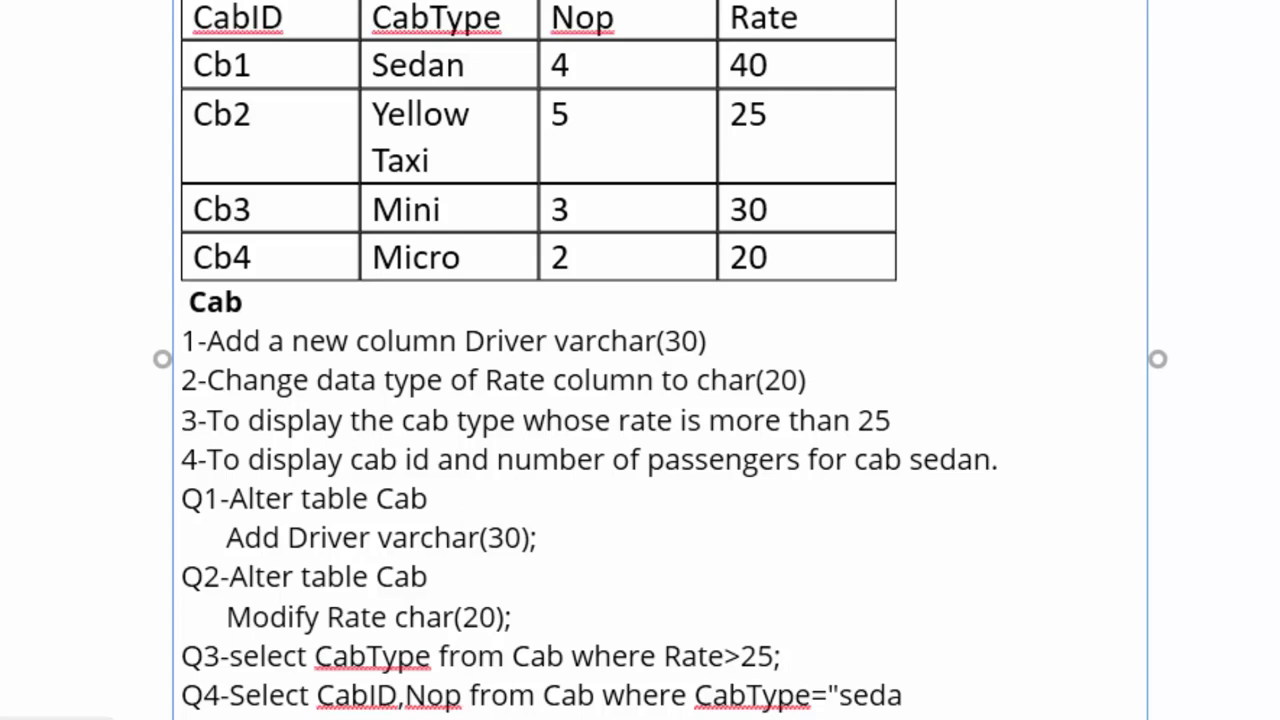
pyautogui.write('n')
# Capitalise 'sedan' to 'Sedan' and close the Q4 statement with '";'
pyautogui.click(849, 695)
pyautogui.press('Delete')
pyautogui.write('S')
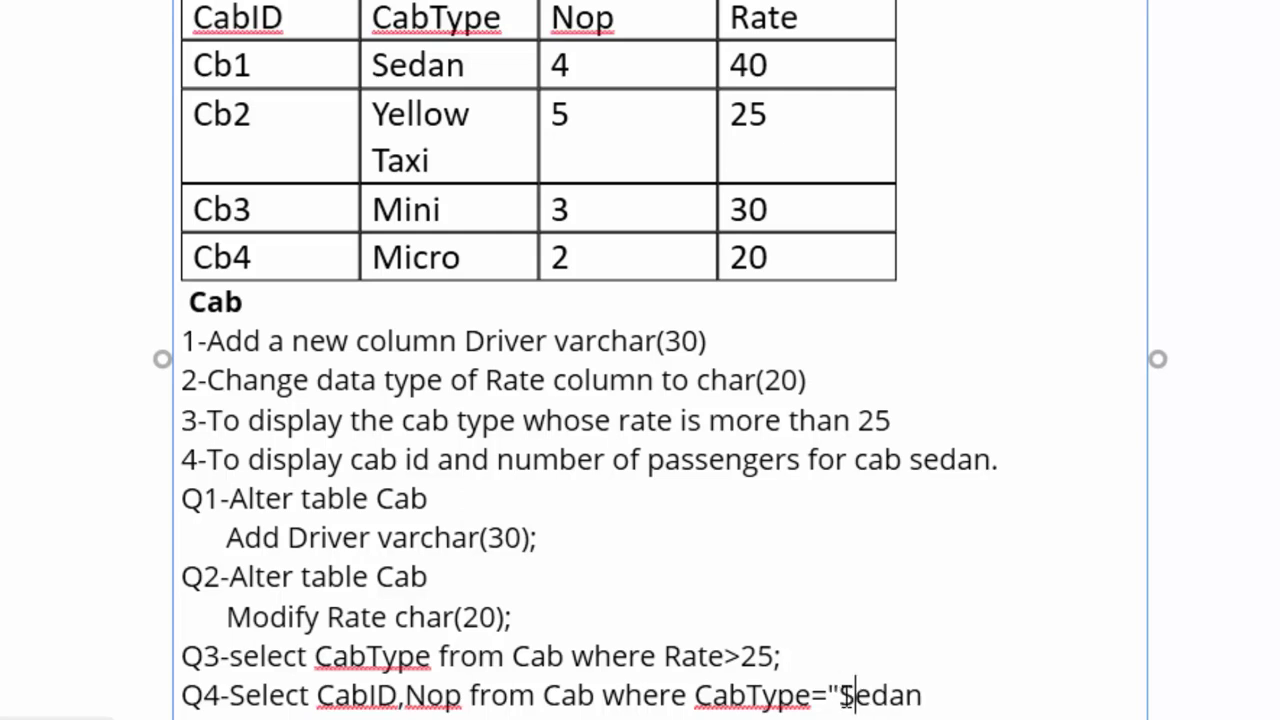
pyautogui.click(959, 685)
pyautogui.write('";')
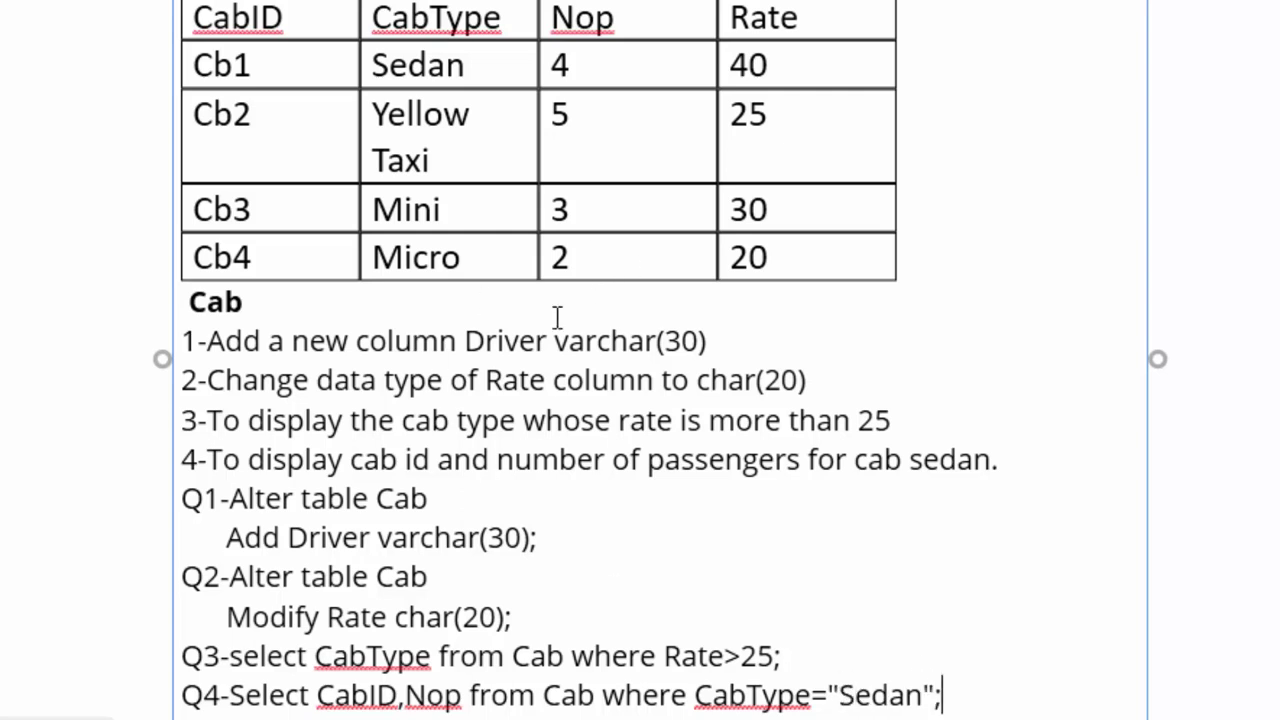